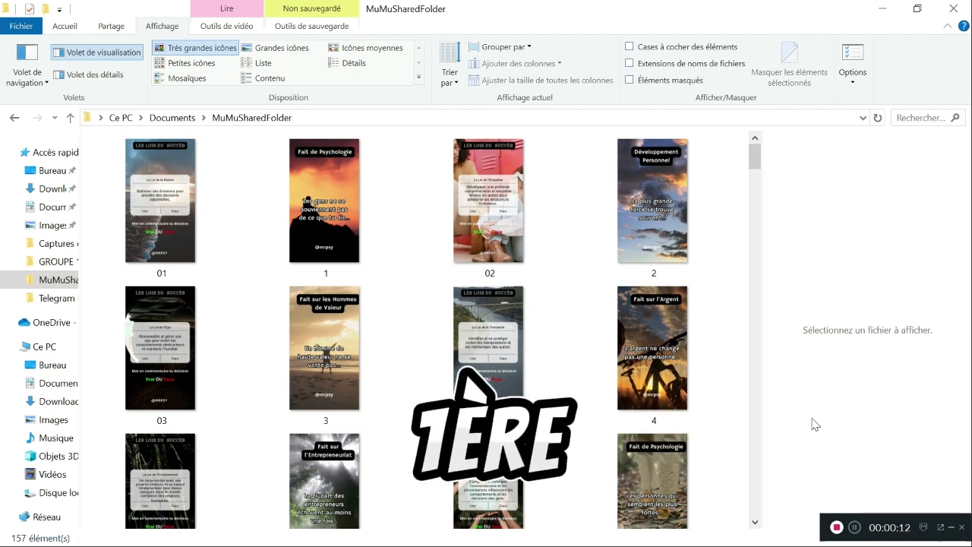
Switch to ChatGPT and ask in French for 25 TikTok niche ideas whose content must go viral using text only.
key("alt+Tab")
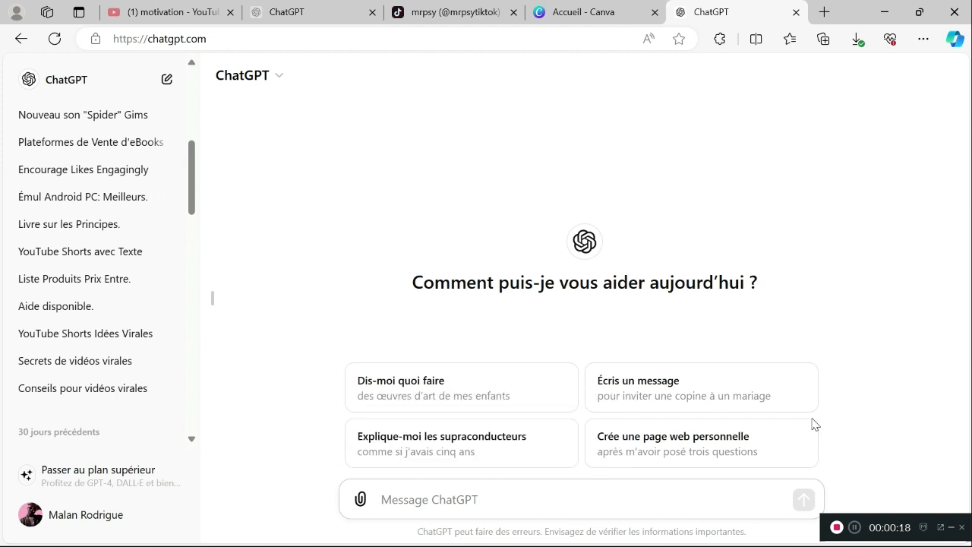
type("Donne moi 25 idées de niche sur lesquelles je pourrais me positionner sur Tiktok , et surtout le plus important : ce type de contenu doit devenir viral uniquement avec du texte.")
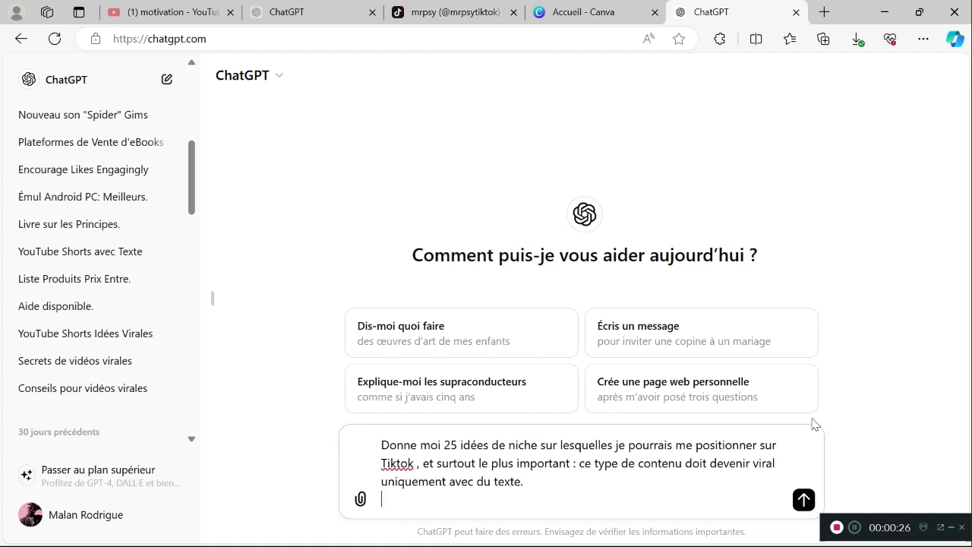
key("Return")
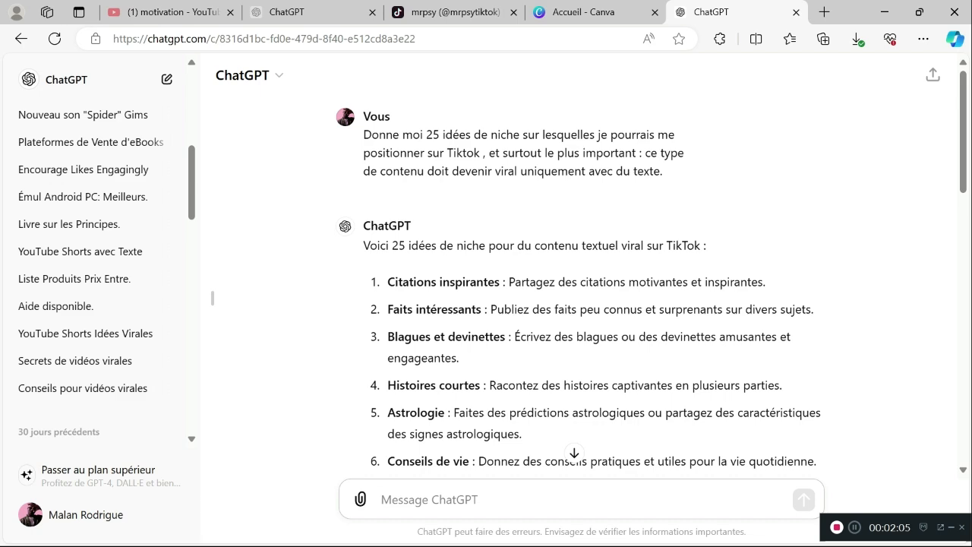
Send the prompt "Génère moi des citations inspirantes qui parlent de développement personnel, de psychologie et d’argent".
scroll(577, 289, "down", 3)
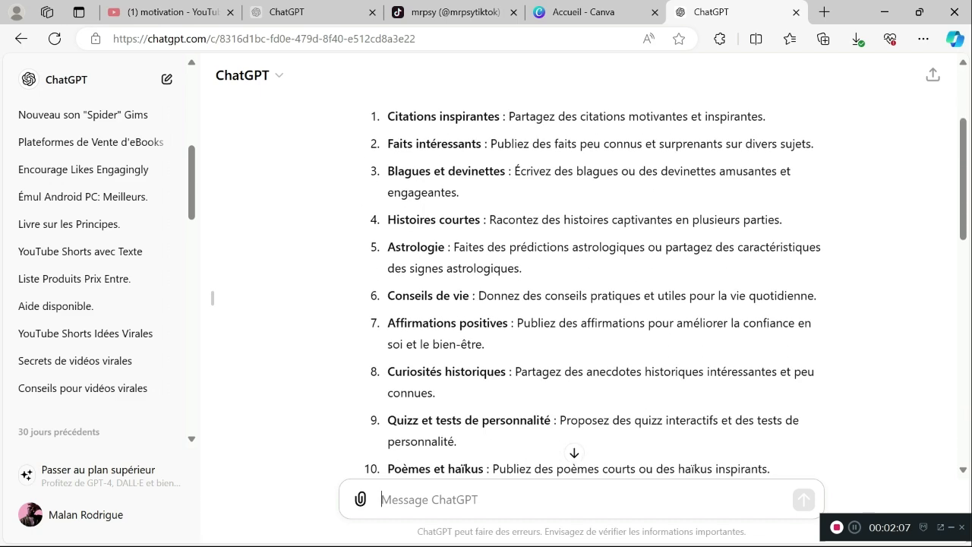
scroll(577, 289, "up", 2)
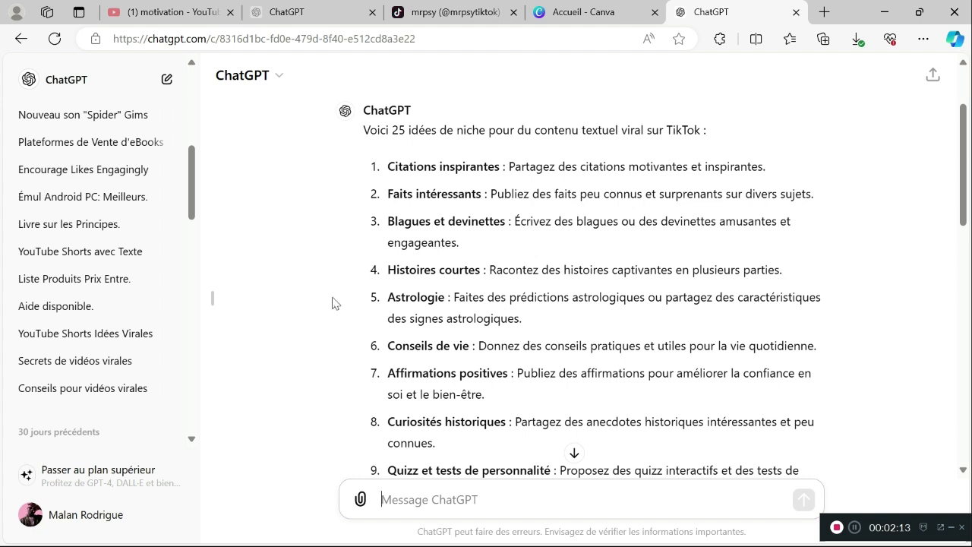
scroll(335, 304, "up", 1)
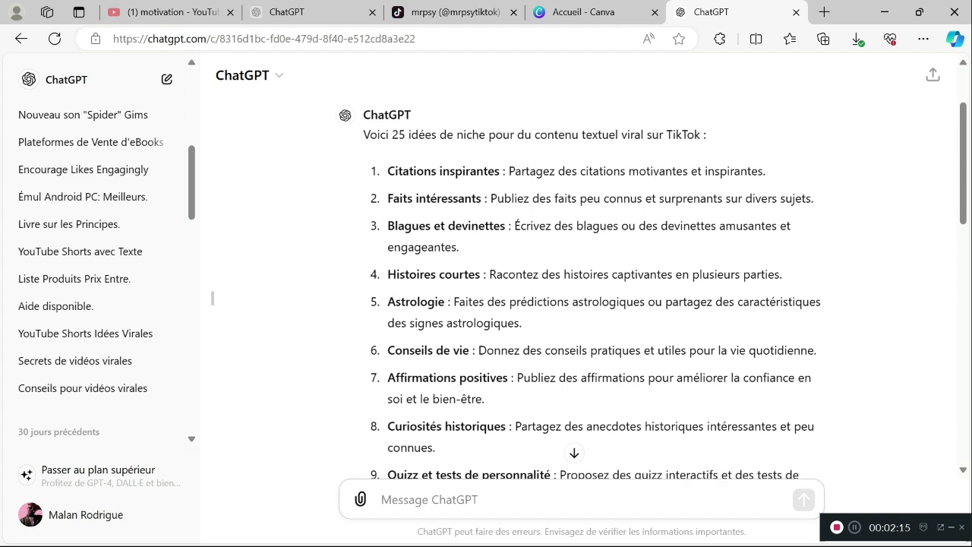
left_click(345, 478)
type("Génère moi des citations inspirantes qui parlent de développement personnel, de psychologie et d’argent")
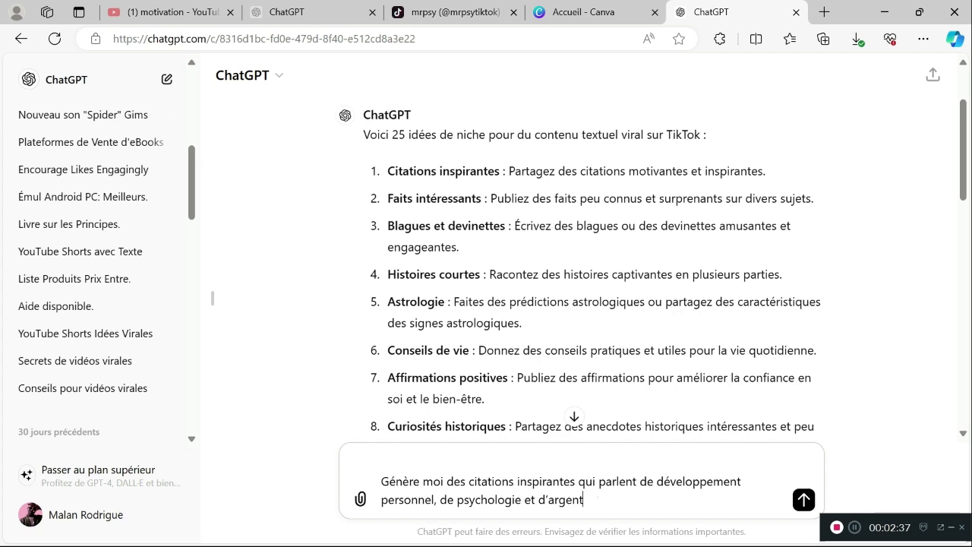
key("Return")
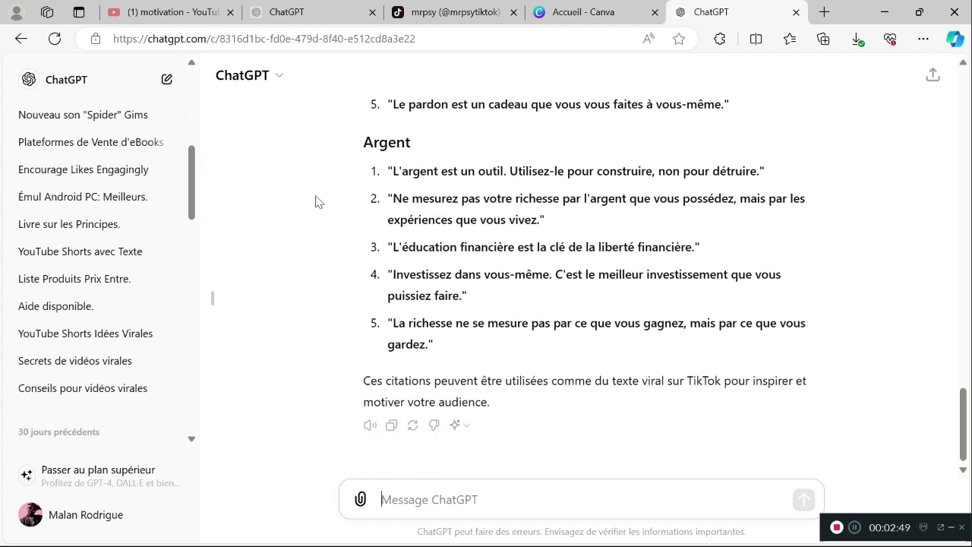
Examine the generated quotes under Développement personnel, Psychologie and Argent.
scroll(318, 201, "up", 10)
scroll(317, 202, "up", 1)
scroll(317, 201, "down", 3)
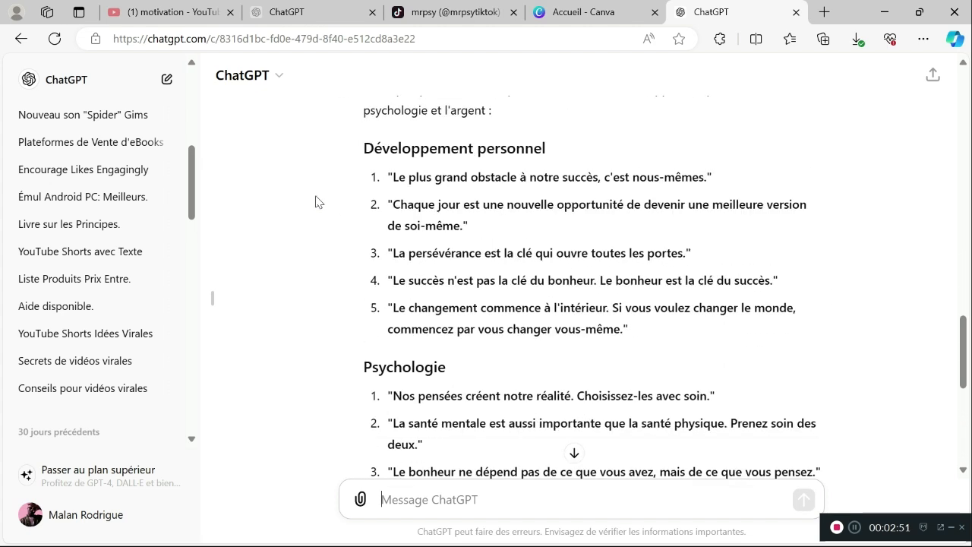
scroll(317, 201, "up", 1)
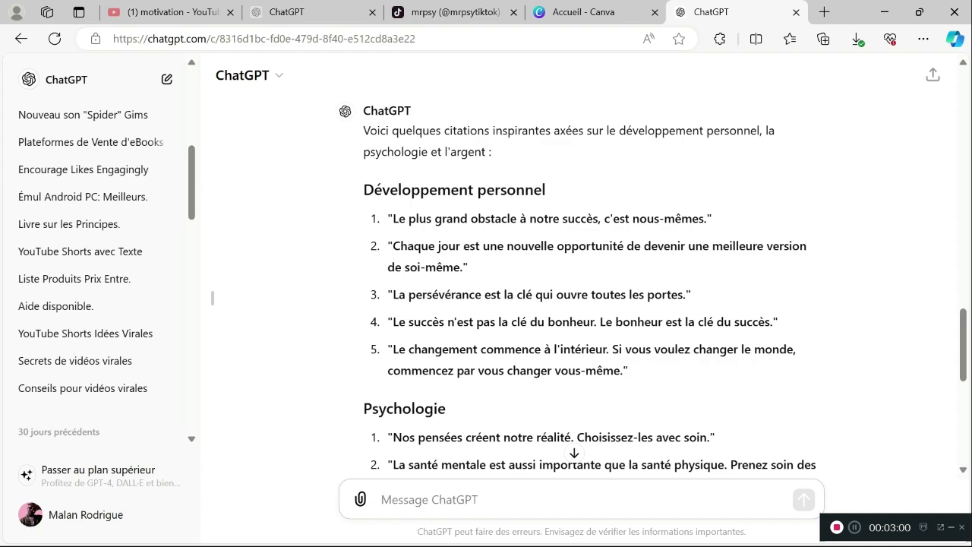
scroll(577, 292, "down", 5)
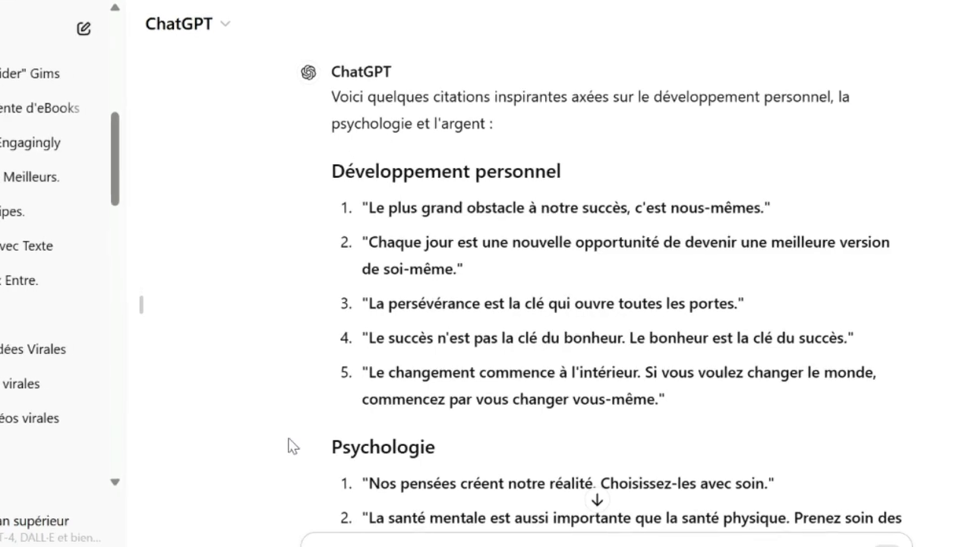
scroll(296, 459, "down", 5)
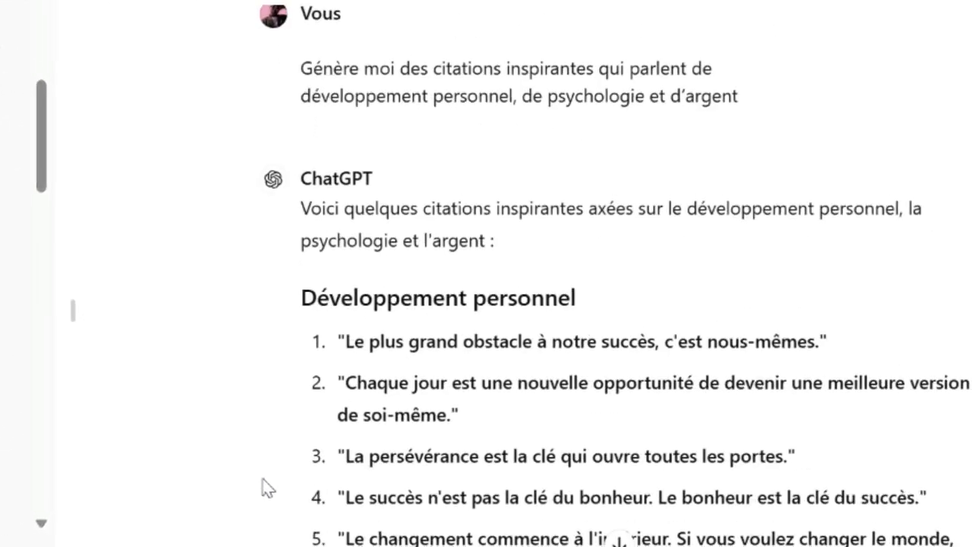
scroll(261, 488, "down", 5)
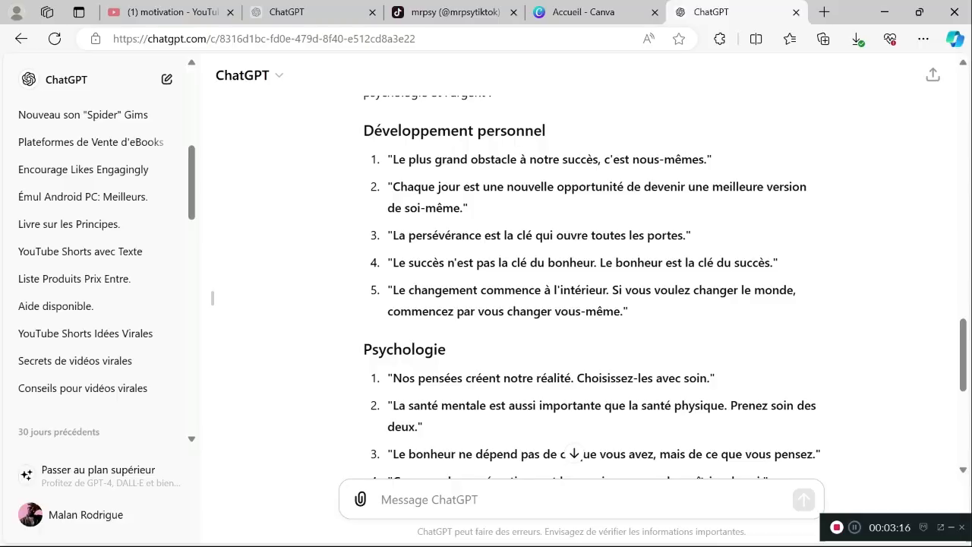
scroll(327, 200, "up", 1)
scroll(329, 200, "down", 2)
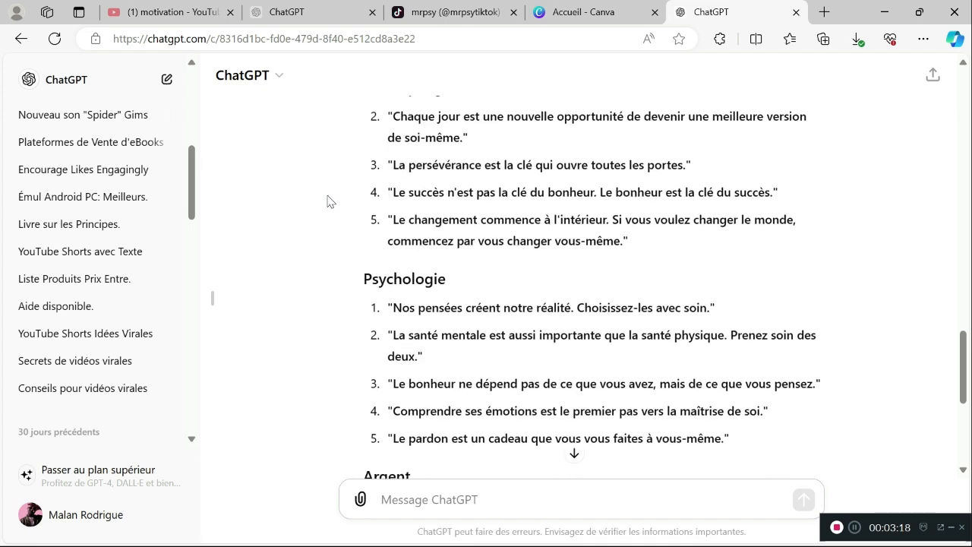
scroll(328, 199, "down", 2)
scroll(328, 200, "up", 1)
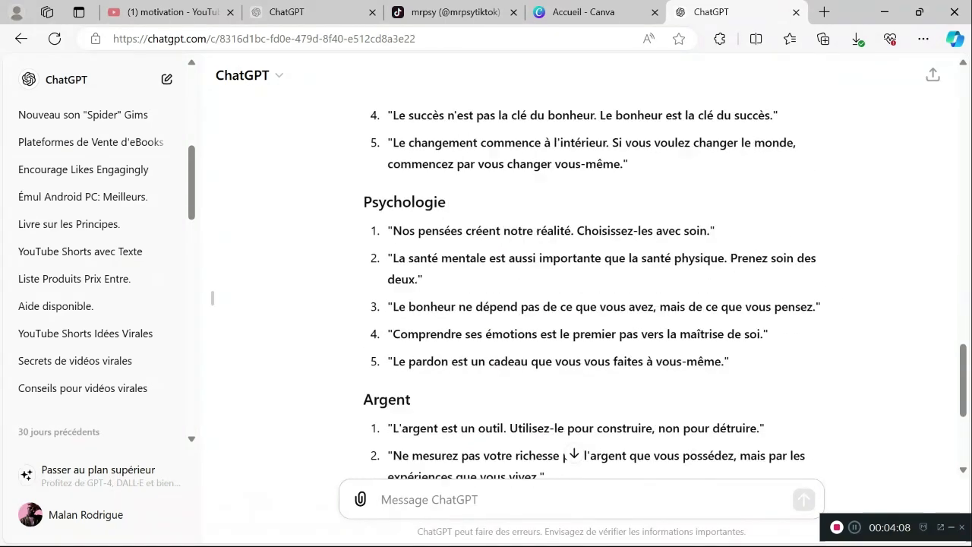
scroll(577, 289, "down", 3)
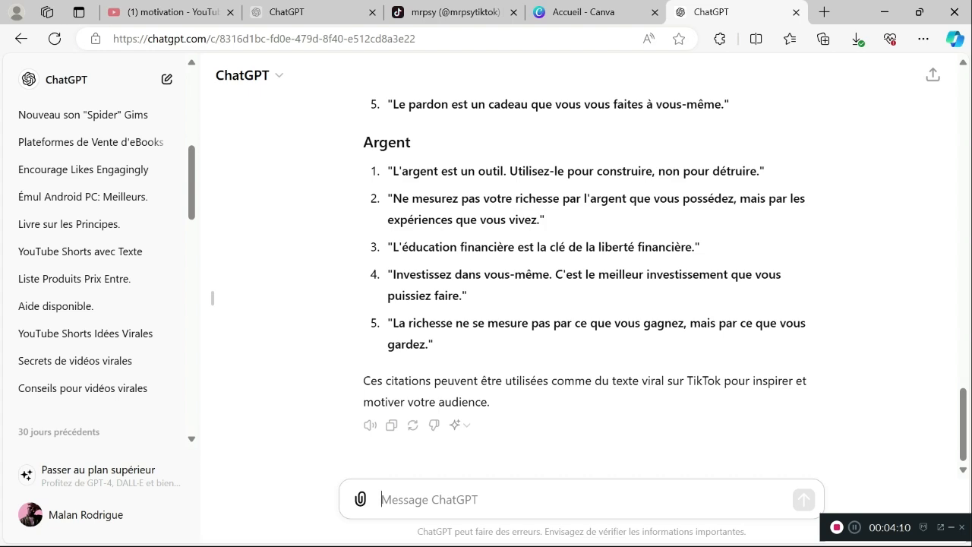
scroll(577, 289, "up", 8)
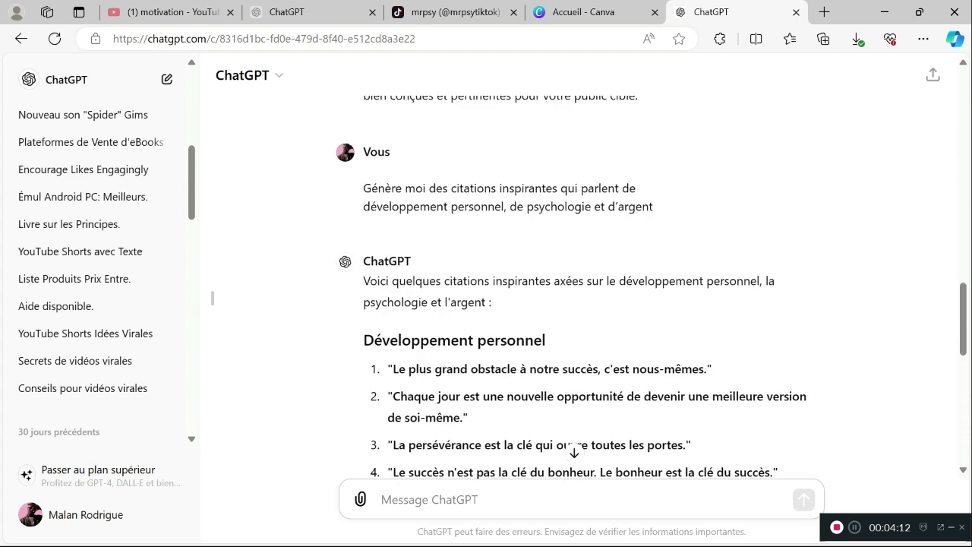
scroll(578, 288, "down", 4)
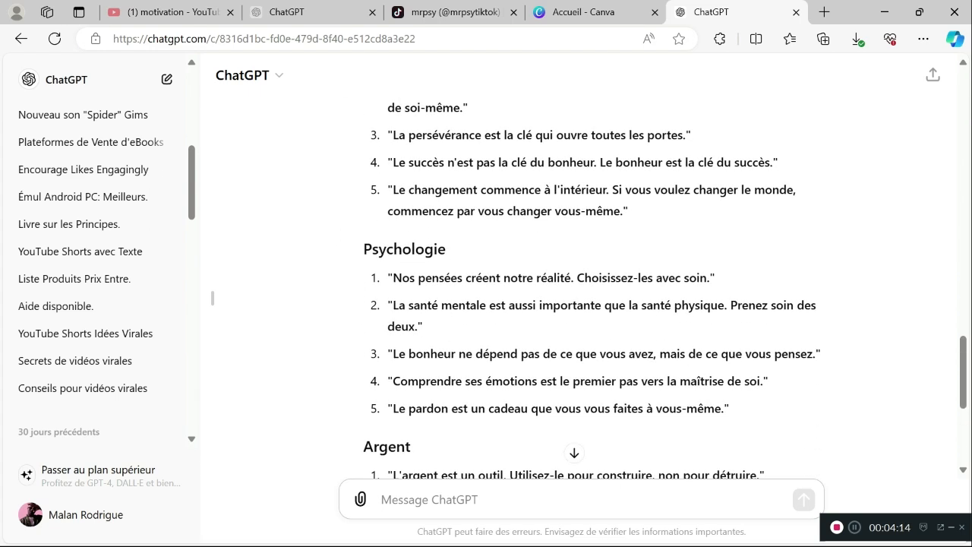
scroll(577, 288, "down", 3)
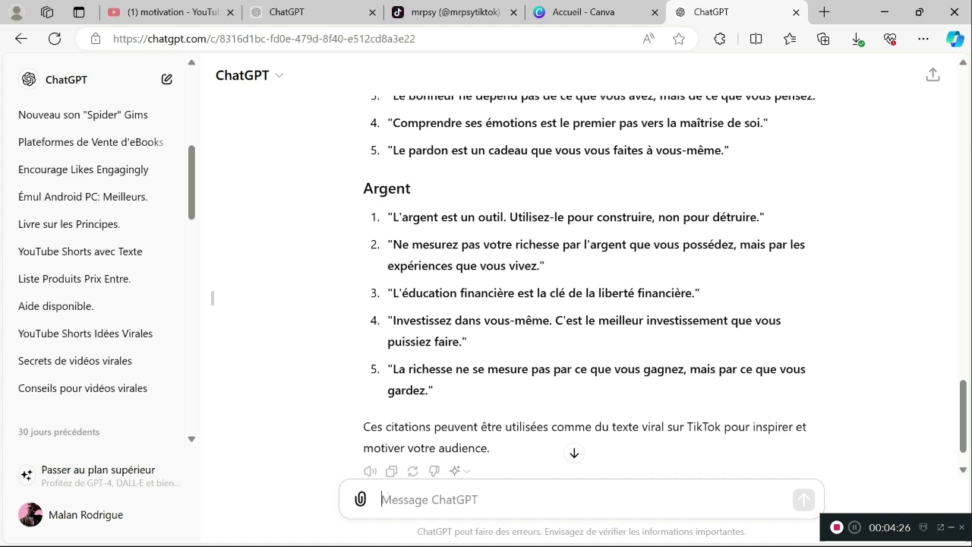
Paste the prepared prompt for 25 quote sets in a subject and description table, trim its trailing blank lines and send it.
key("ctrl+v")
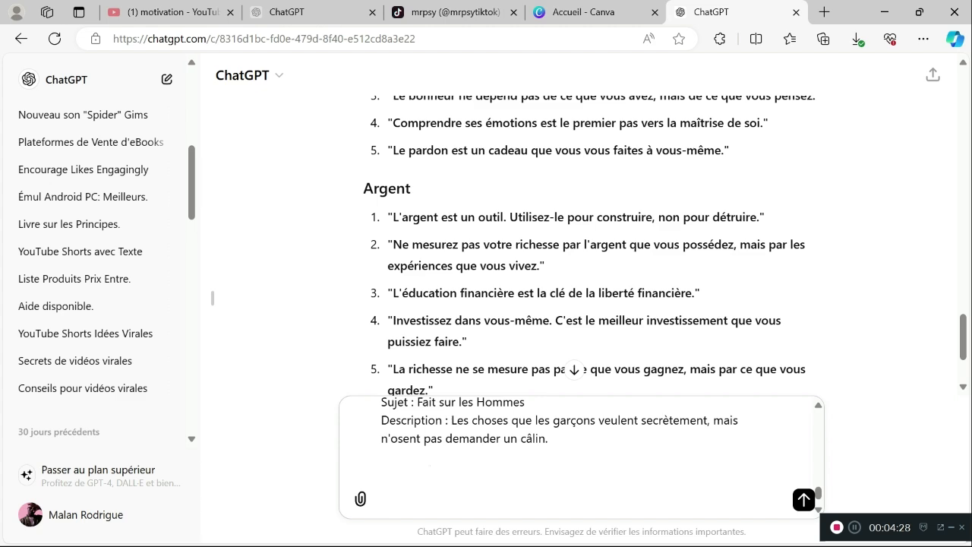
key("BackSpace")
key("BackSpace")
key("BackSpace")
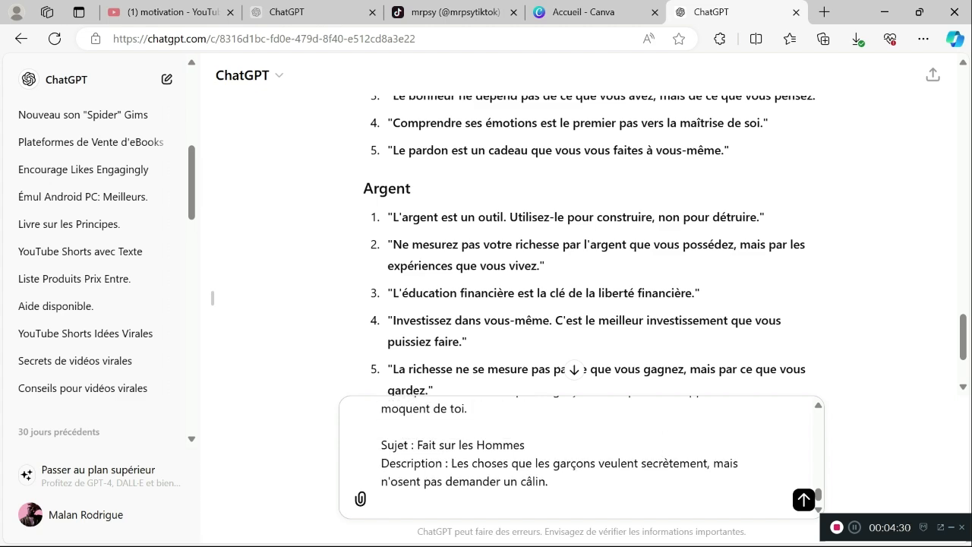
scroll(581, 458, "up", 10)
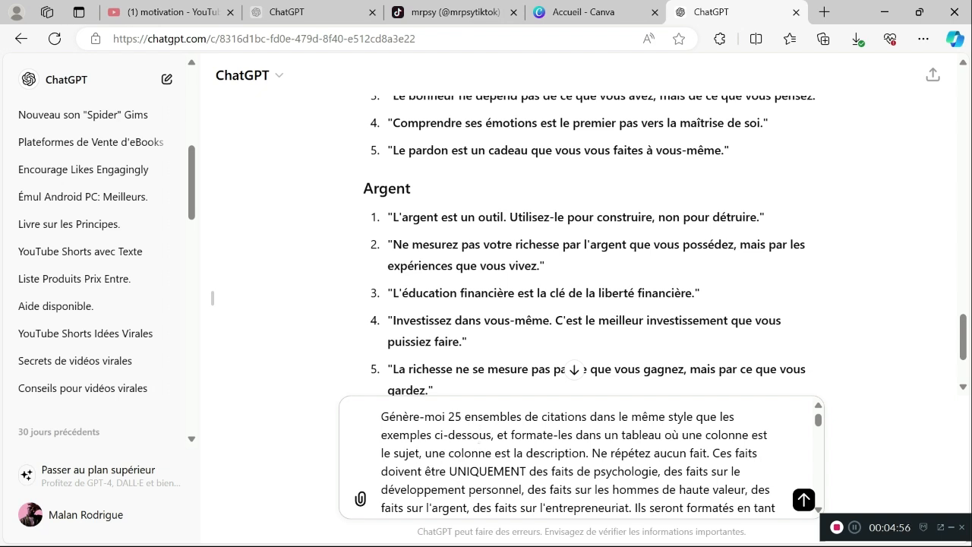
scroll(581, 458, "down", 10)
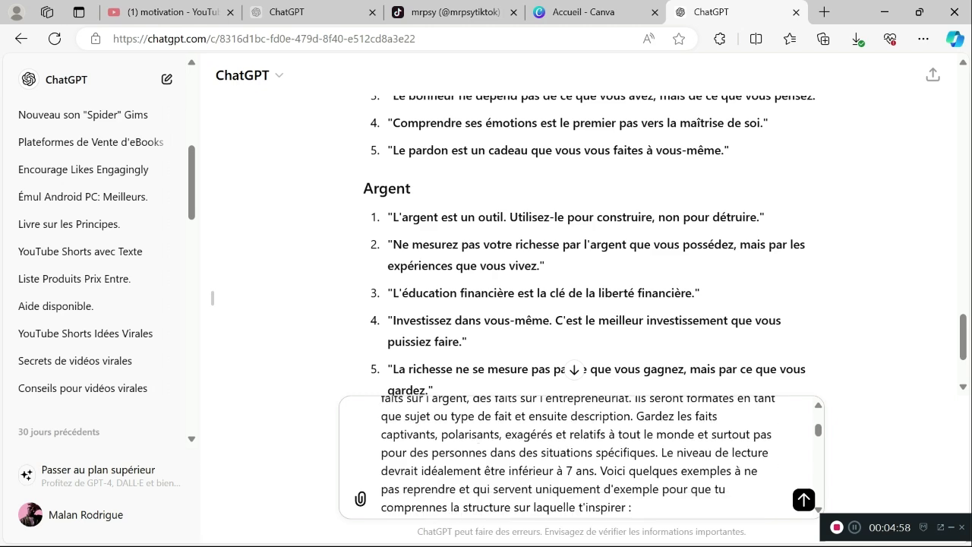
scroll(581, 459, "down", 3)
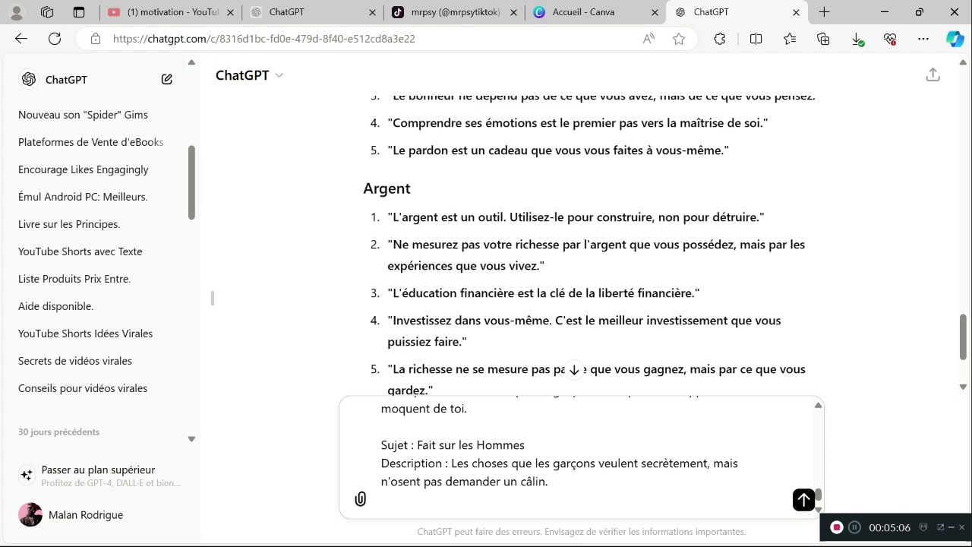
key("Return")
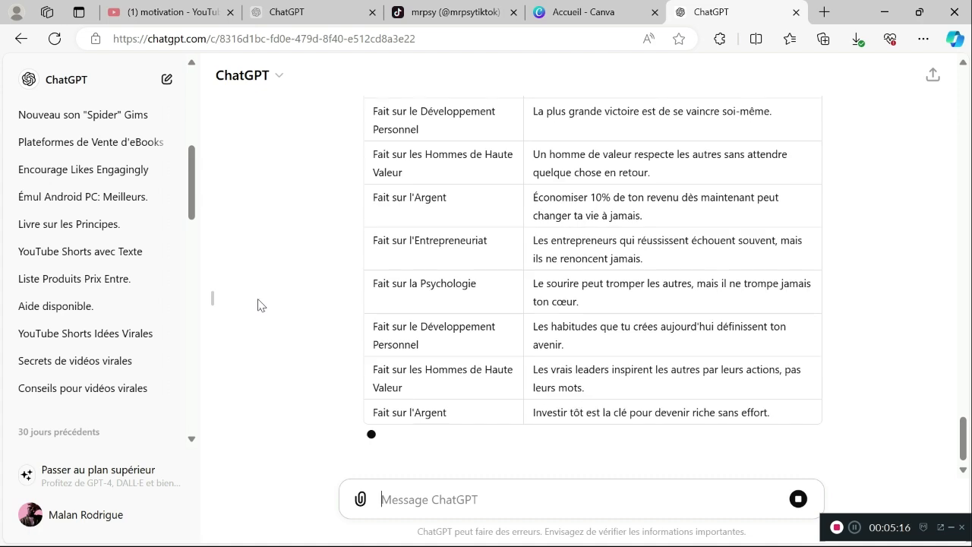
Review the generated fact table and send the follow-up prompt "Génère moi 25 autres citations encore".
scroll(258, 306, "up", 5)
scroll(258, 306, "down", 3)
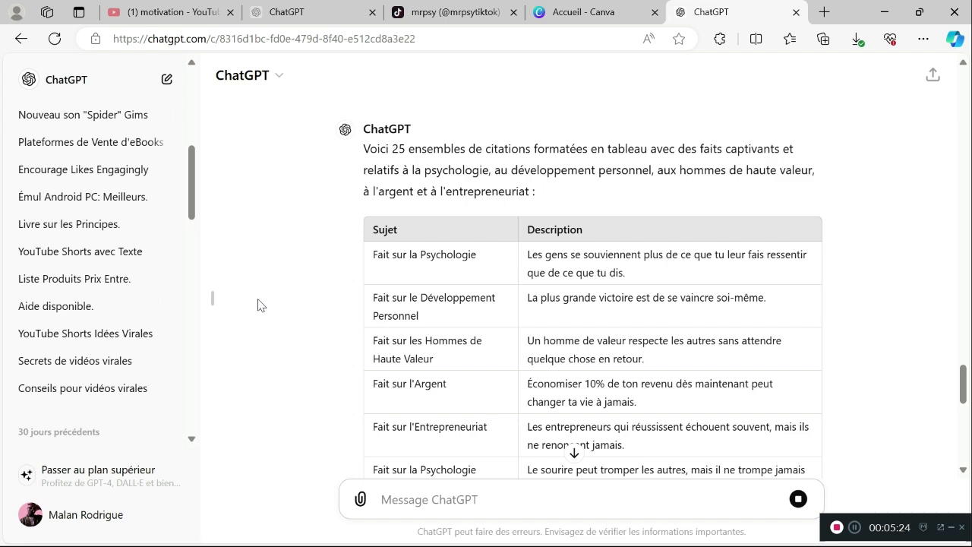
scroll(258, 306, "down", 4)
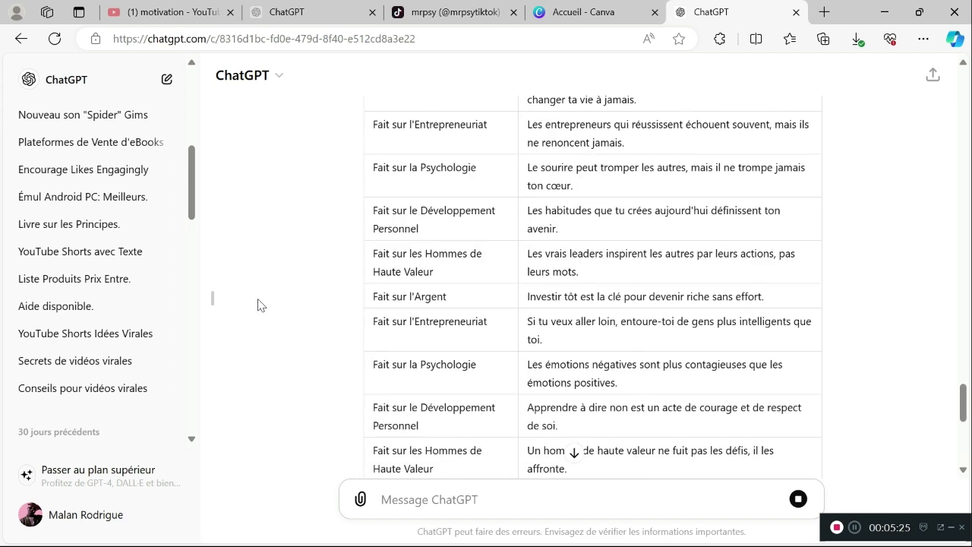
scroll(258, 305, "down", 7)
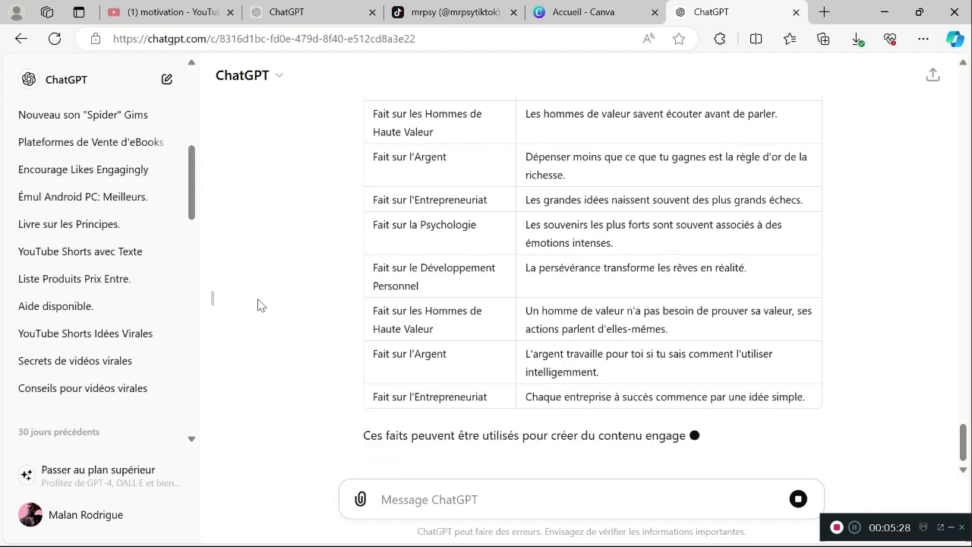
scroll(258, 305, "up", 10)
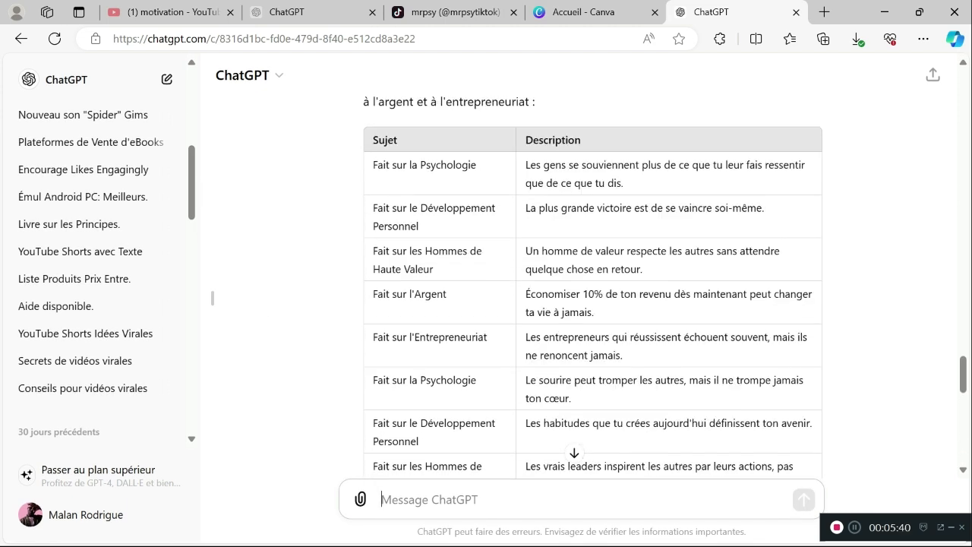
scroll(592, 304, "down", 10)
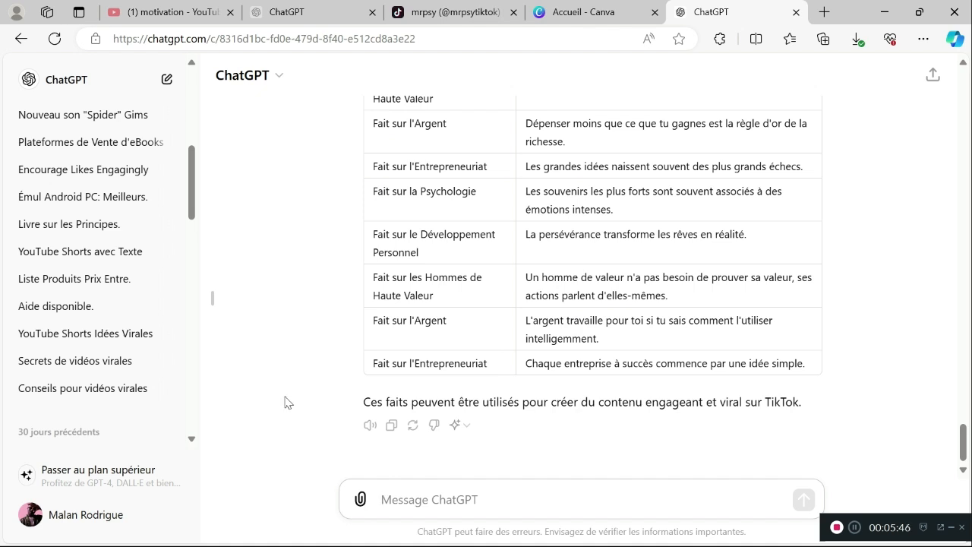
type("Génère moi 25 autres citations encore")
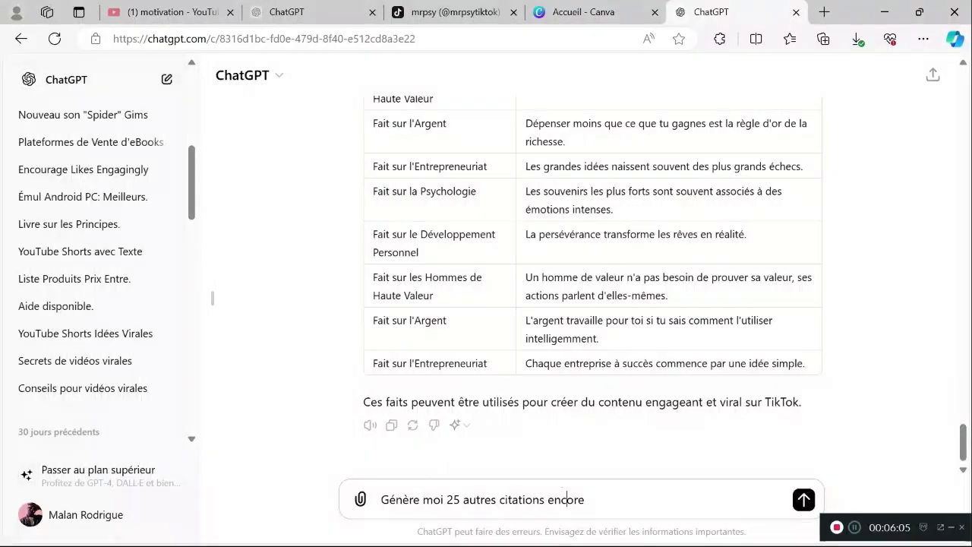
key("Return")
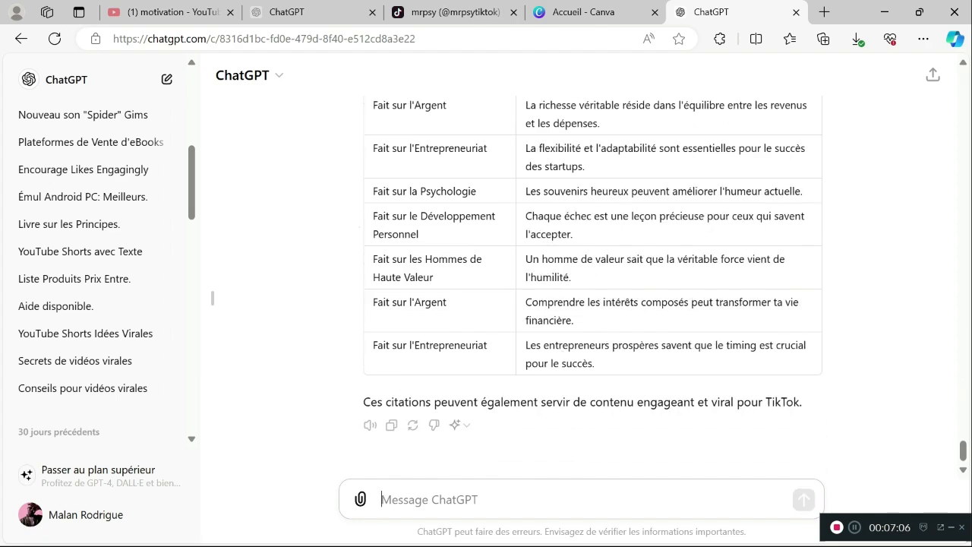
Look through the additional quote tables back to the first request for 25 more quotes.
scroll(346, 237, "up", 15)
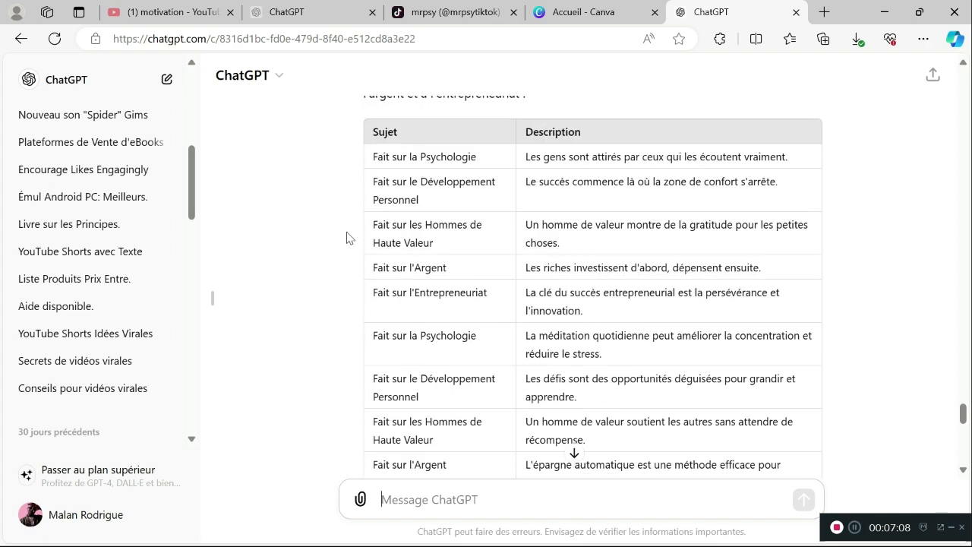
scroll(346, 238, "down", 8)
scroll(346, 238, "up", 20)
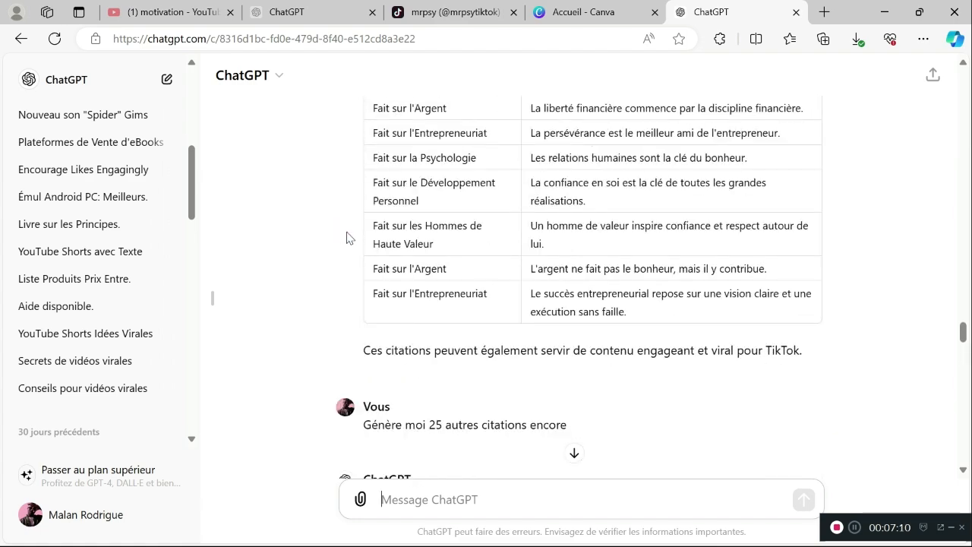
scroll(347, 238, "up", 10)
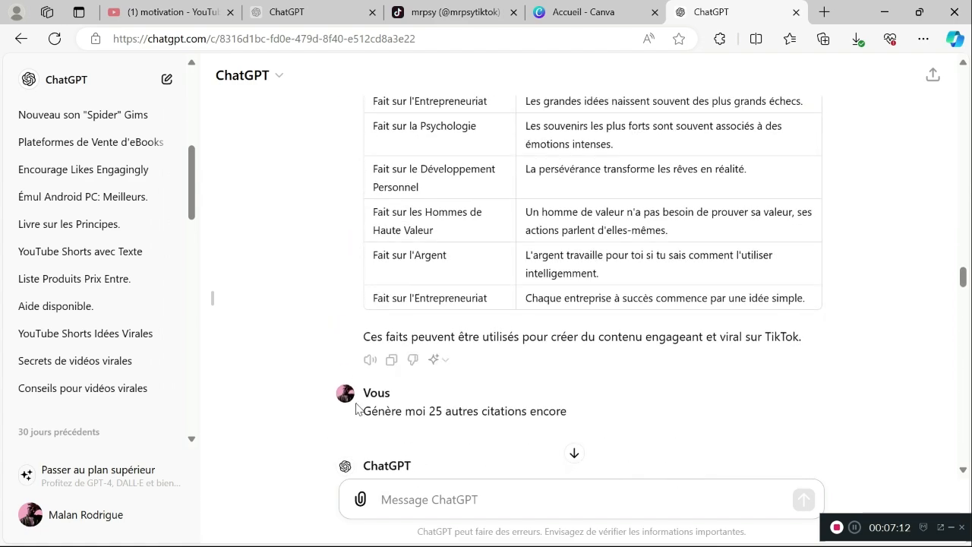
Go back to the start of the first generated fact table and select its Sujet and Description header row.
scroll(355, 408, "up", 10)
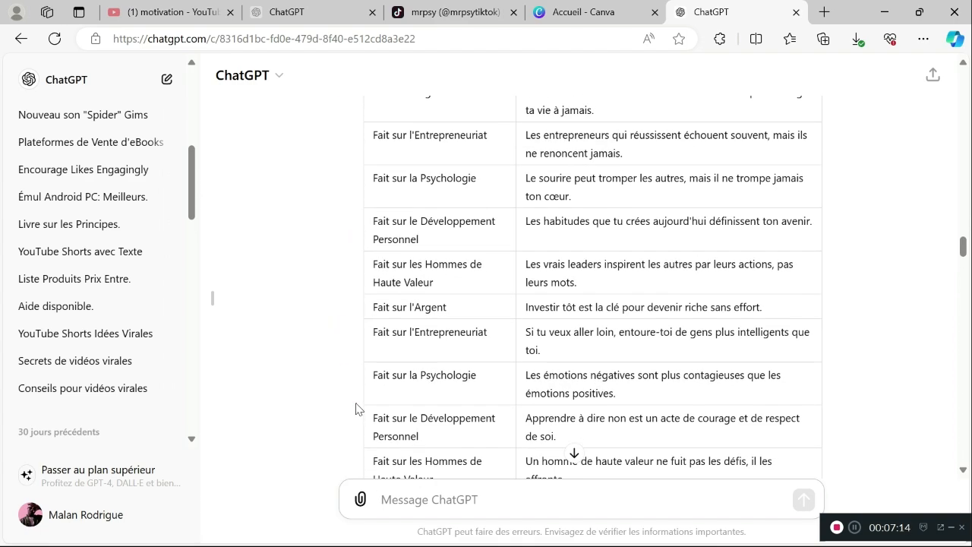
scroll(356, 409, "down", 2)
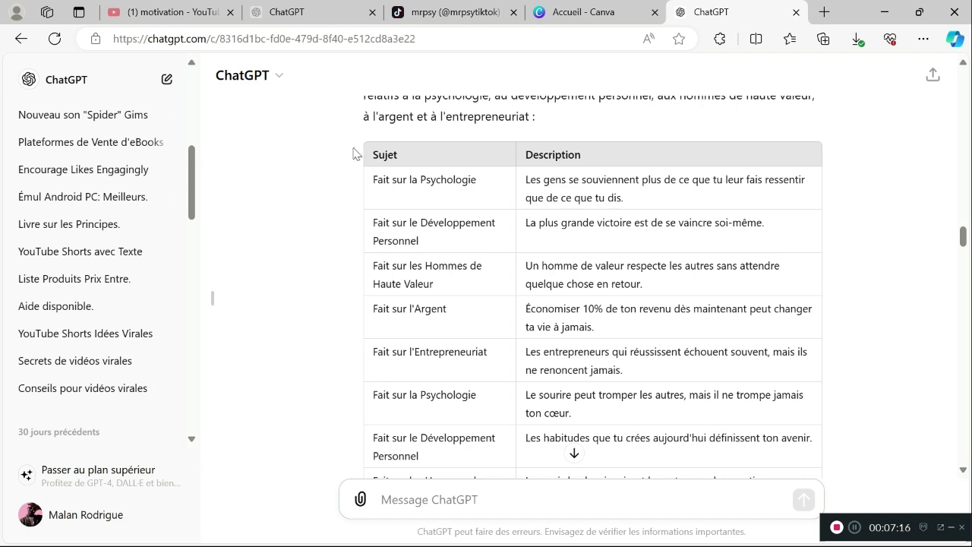
left_click_drag(367, 151, 812, 145)
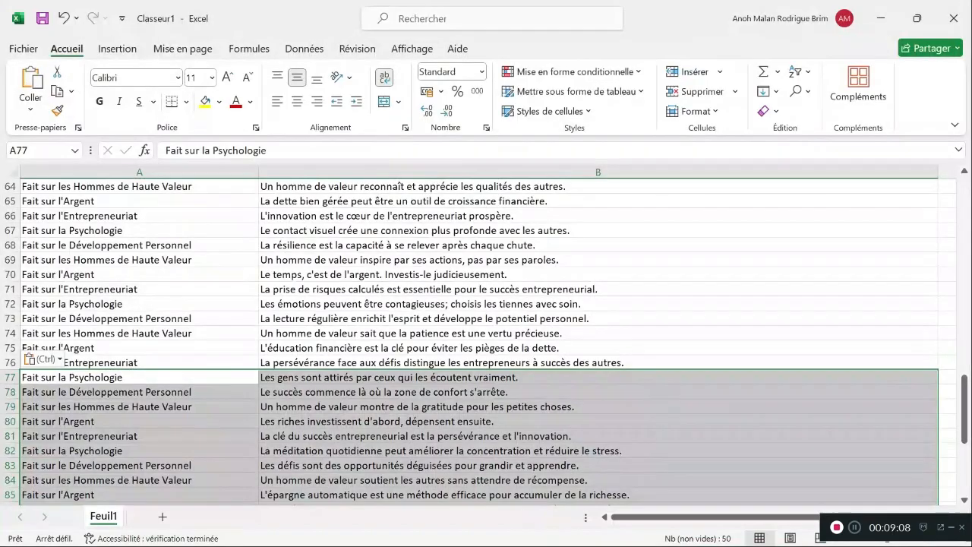
Look through the subject and description rows pasted into the Excel sheet, down to the last entry.
scroll(486, 335, "down", 13)
scroll(487, 335, "up", 2)
scroll(73, 345, "up", 7)
scroll(74, 345, "down", 2)
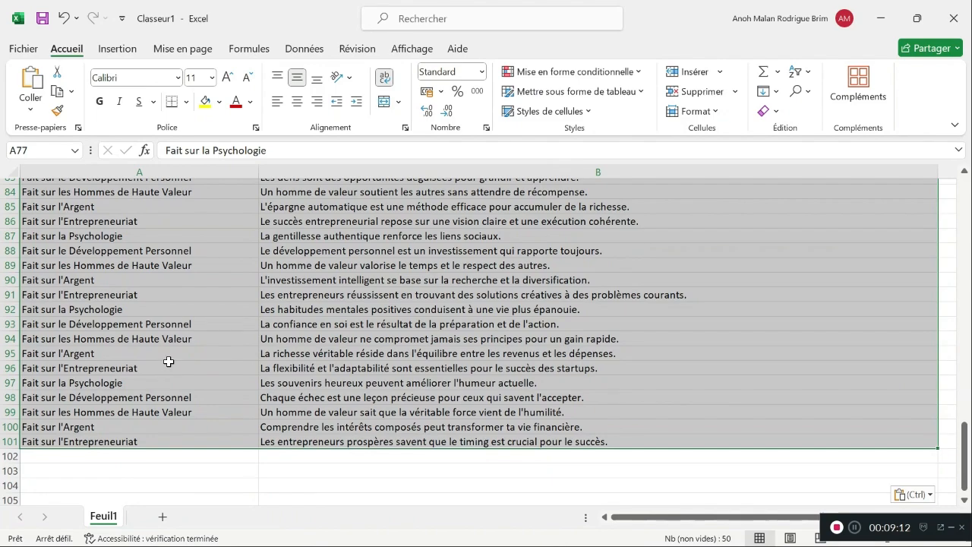
scroll(421, 428, "up", 9)
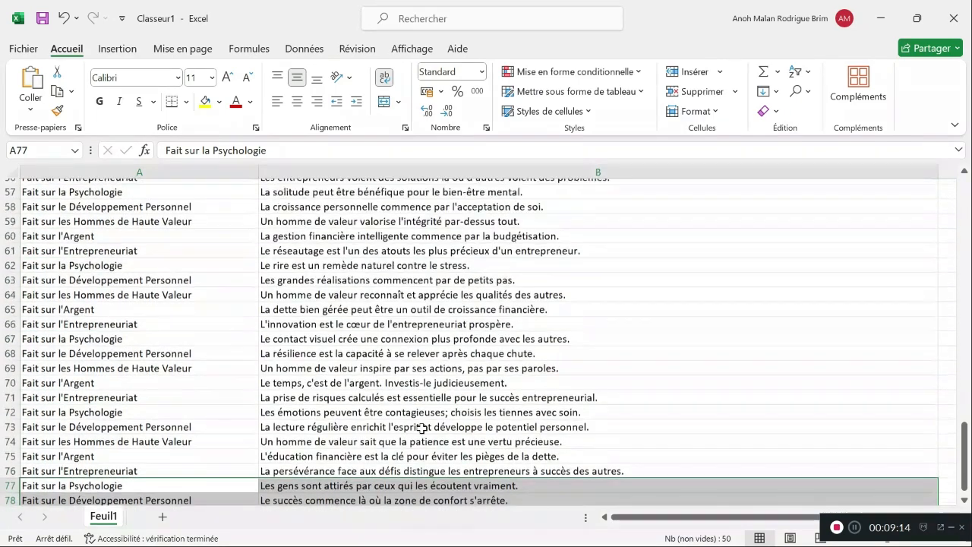
scroll(428, 443, "down", 2)
Switch to Canva, create a blank Vidéo mobile design (1080 × 1920 px) and extend its page duration to 7.1 seconds.
key("alt+Tab")
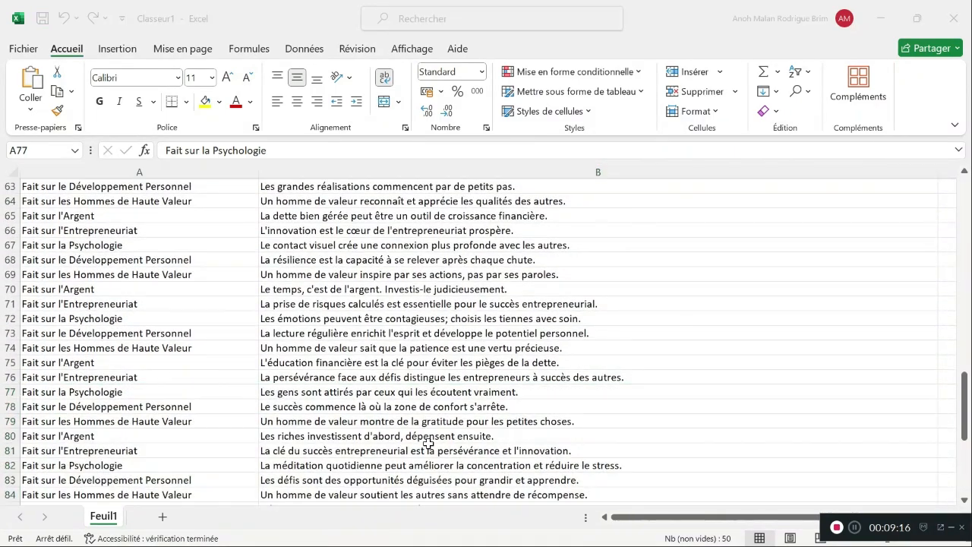
left_click(286, 268)
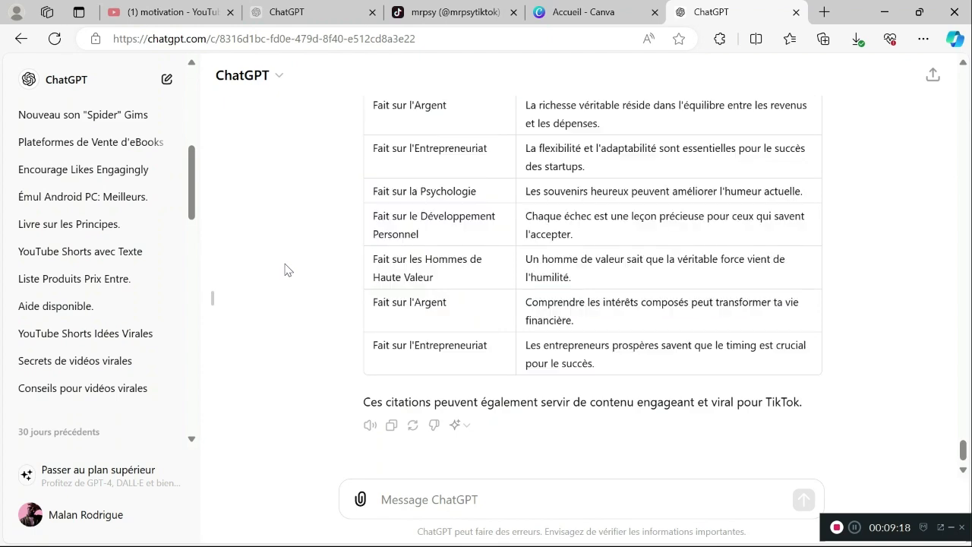
left_click(575, 9)
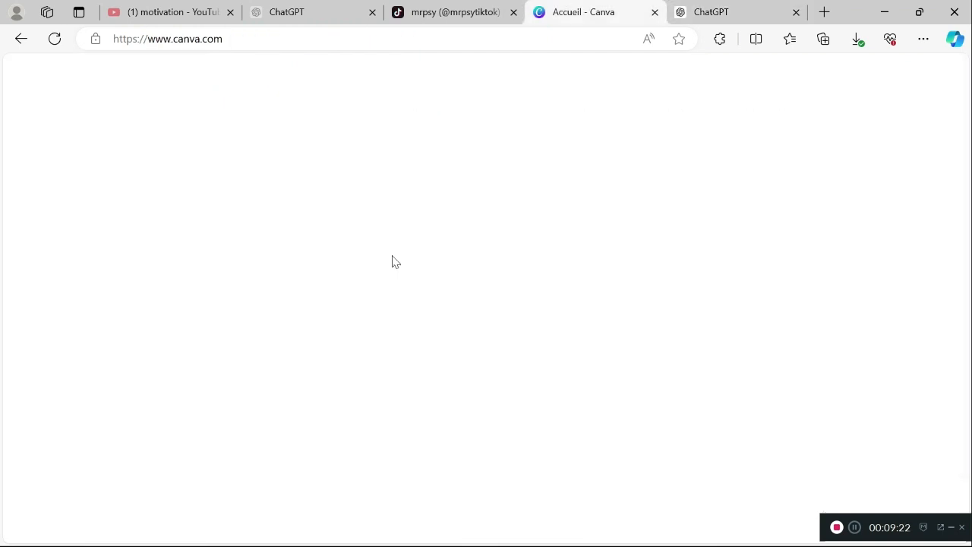
scroll(448, 355, "down", 1)
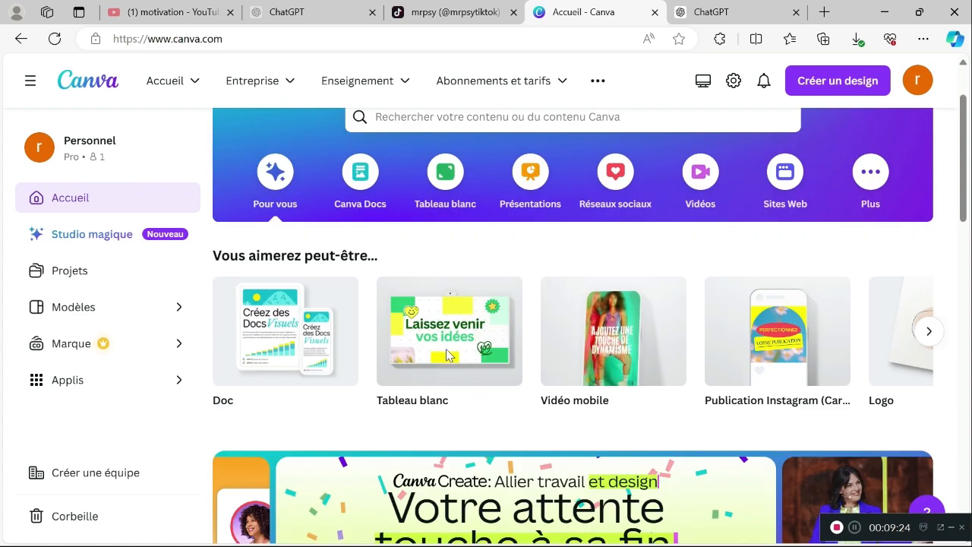
scroll(448, 355, "up", 1)
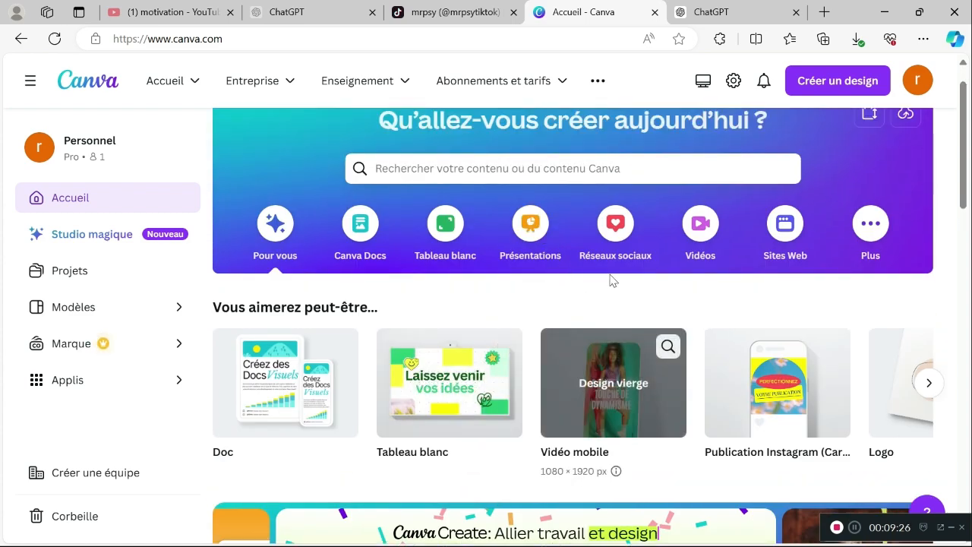
left_click(597, 380)
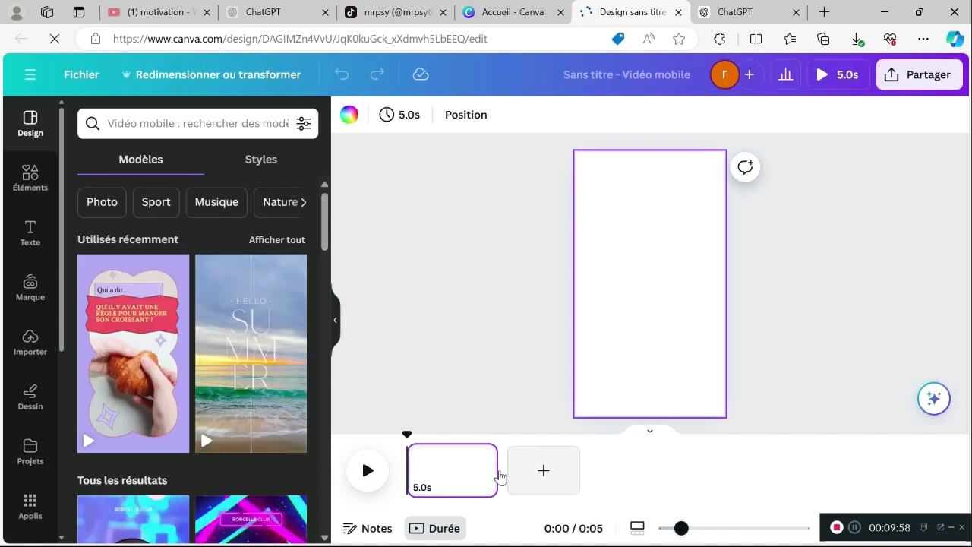
mouse_move(493, 471)
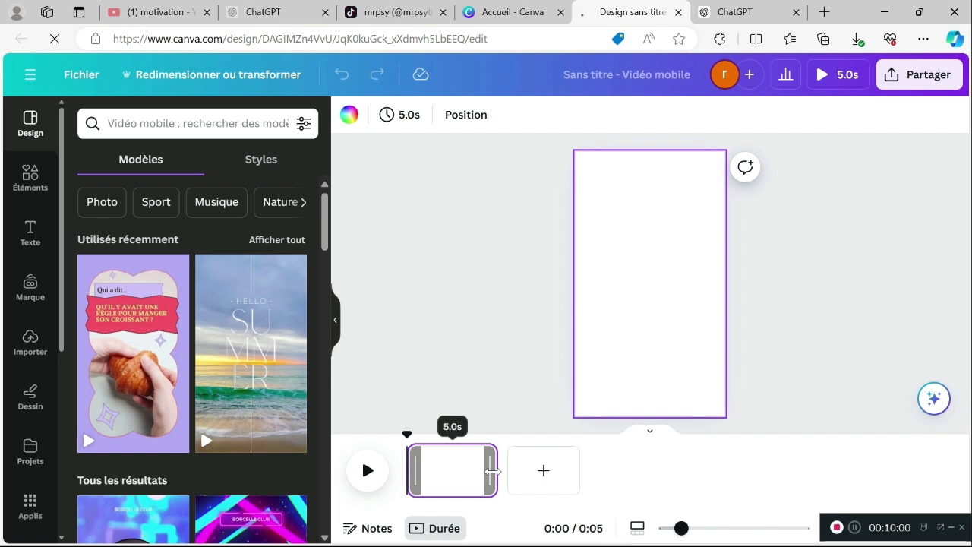
left_click_drag(494, 472, 532, 471)
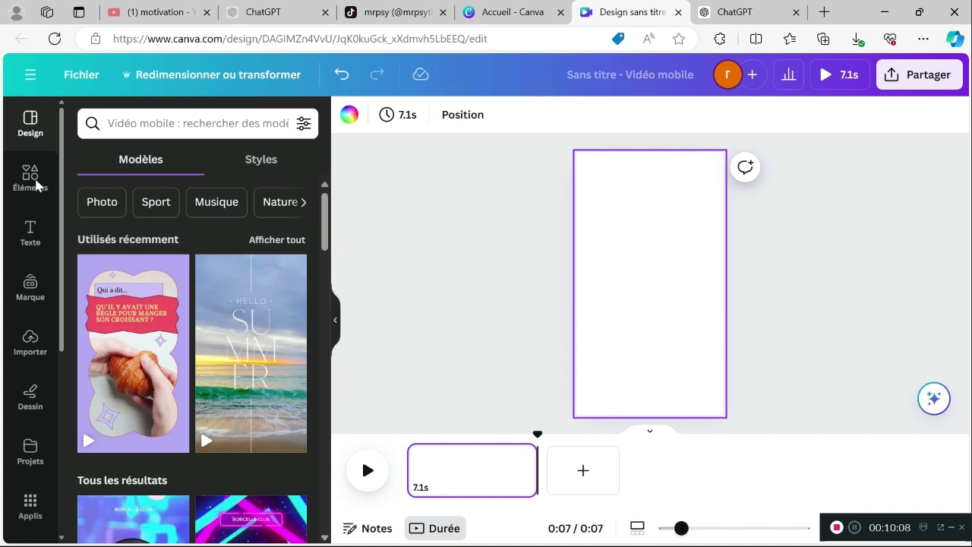
left_click(30, 228)
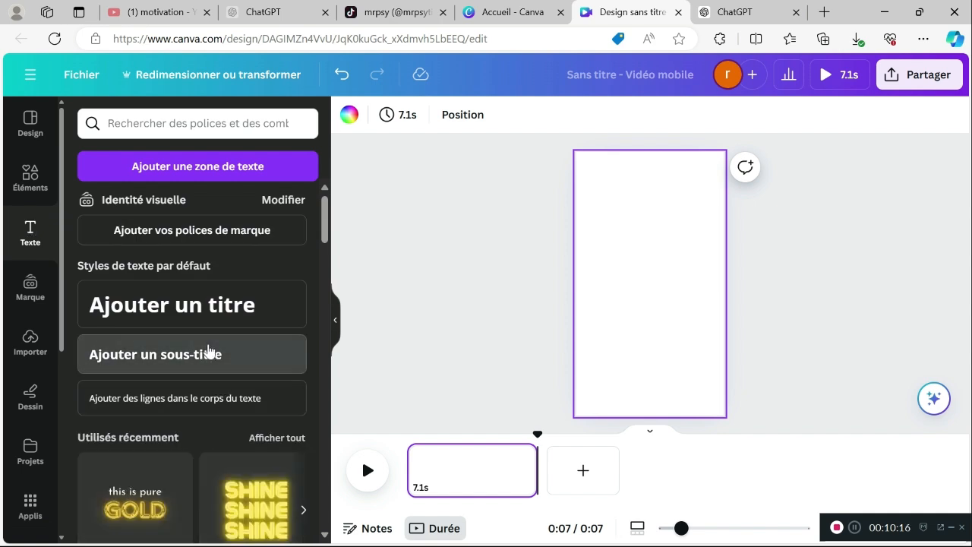
left_click(251, 357)
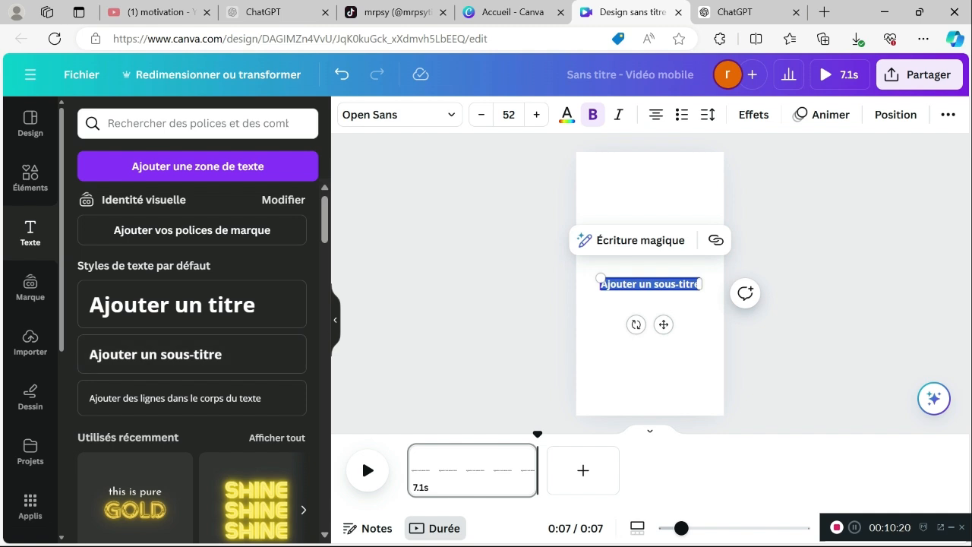
type("@")
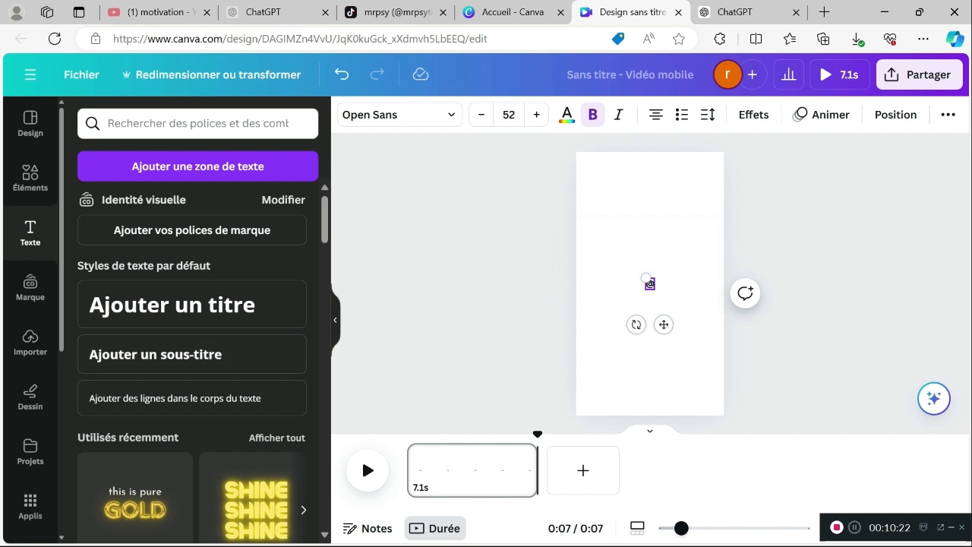
type("mrspy")
left_click_drag(663, 324, 666, 435)
left_click(752, 114)
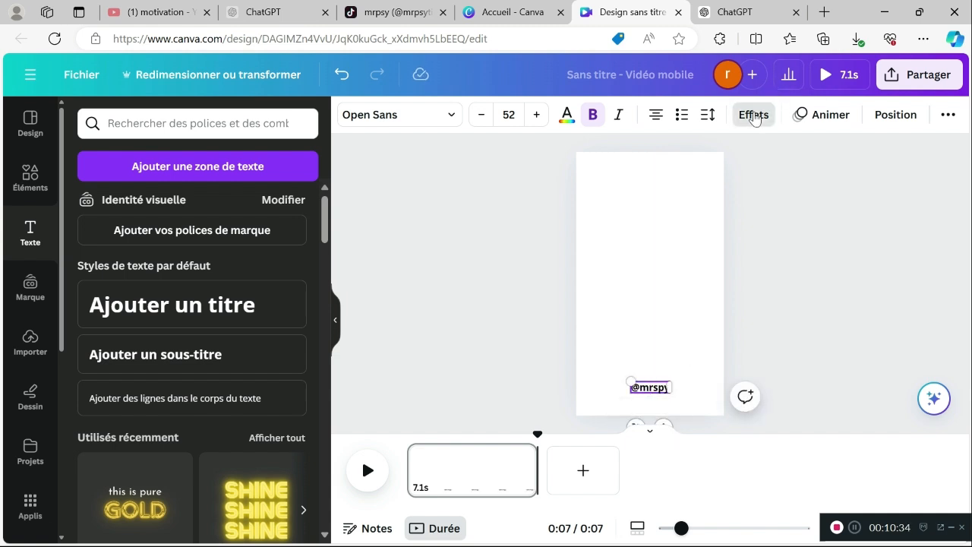
scroll(144, 398, "down", 1)
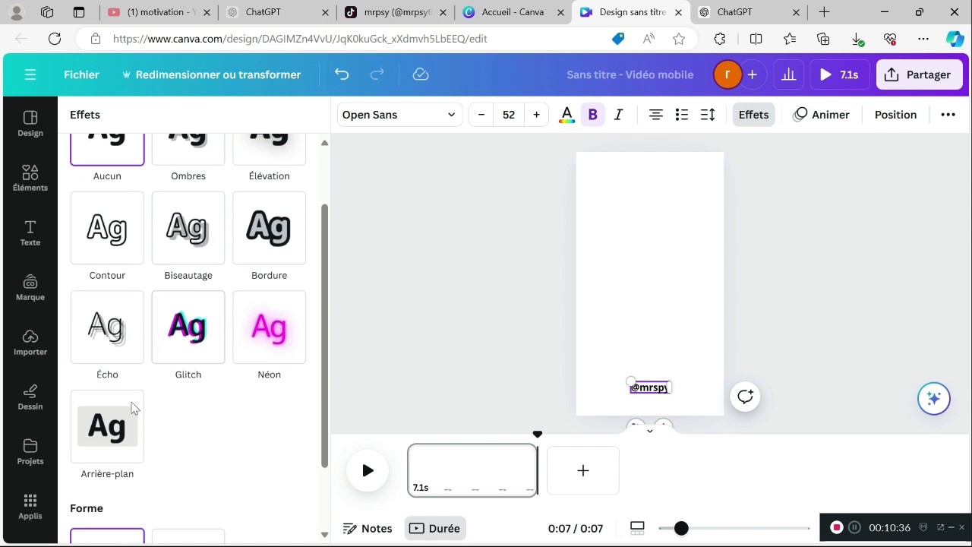
left_click(115, 417)
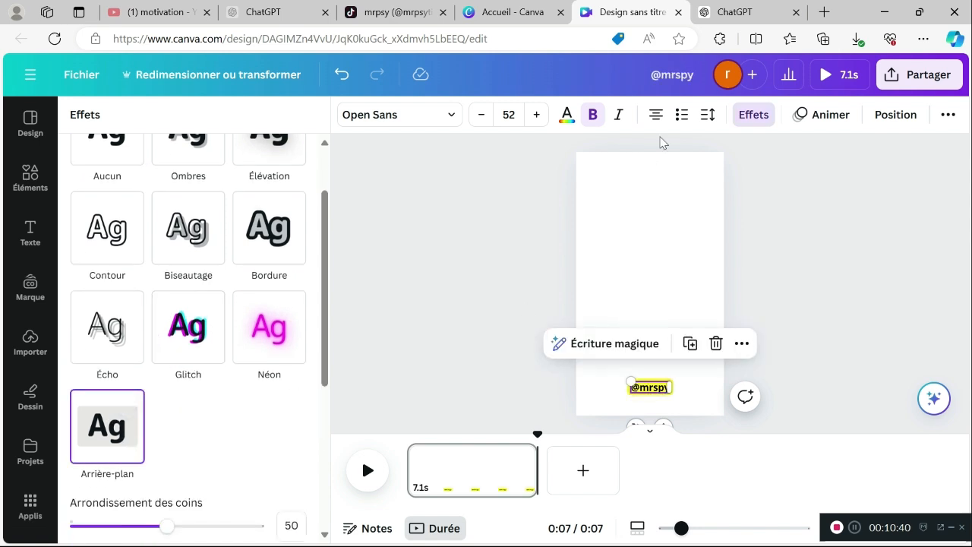
left_click(567, 115)
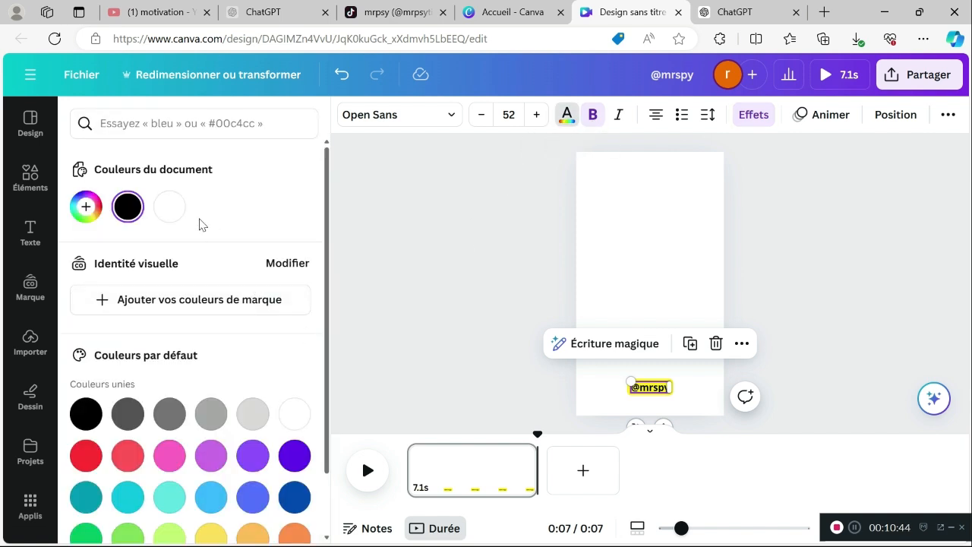
left_click(169, 207)
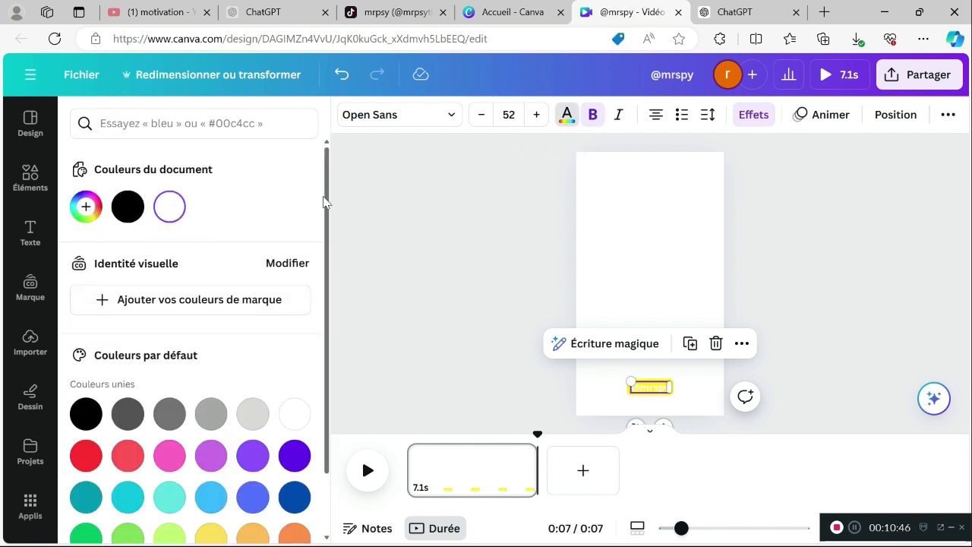
left_click(740, 114)
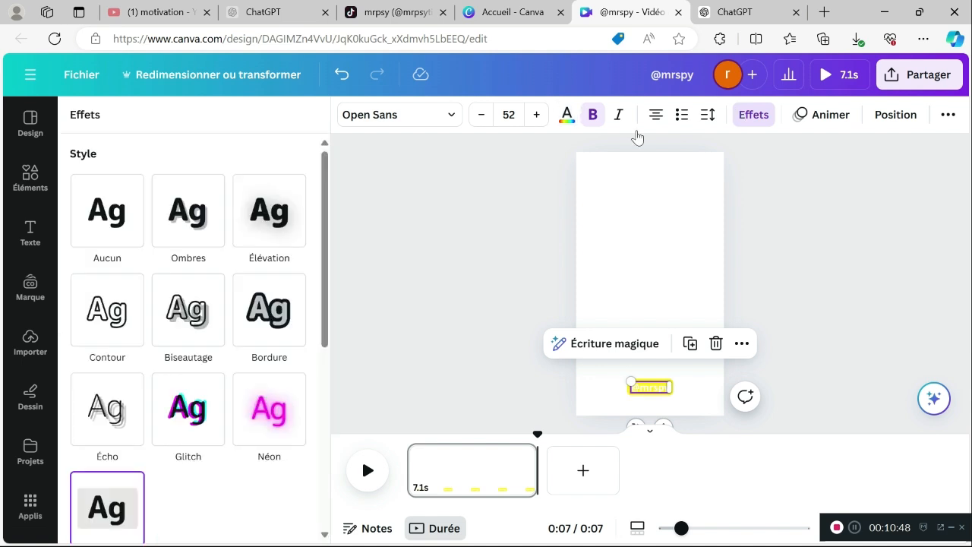
scroll(190, 364, "down", 3)
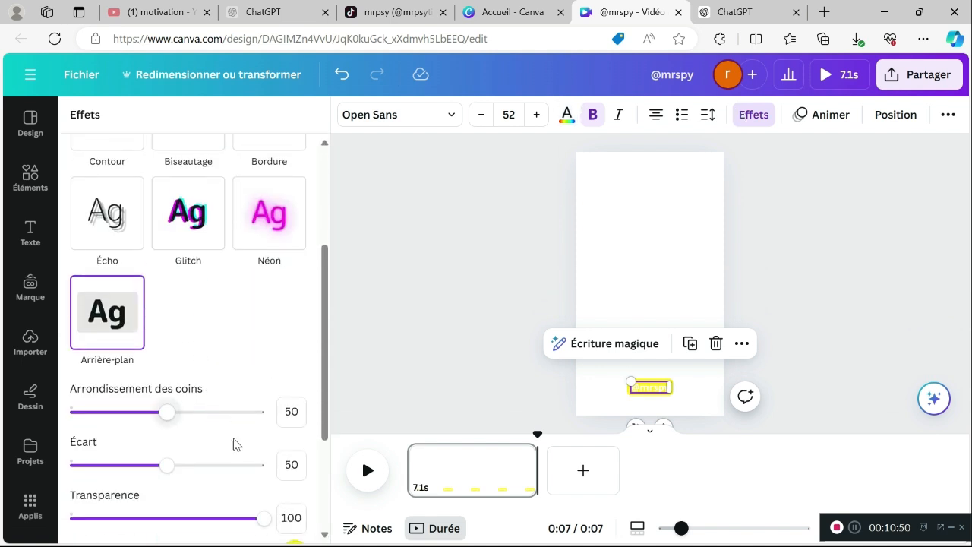
scroll(255, 465, "down", 1)
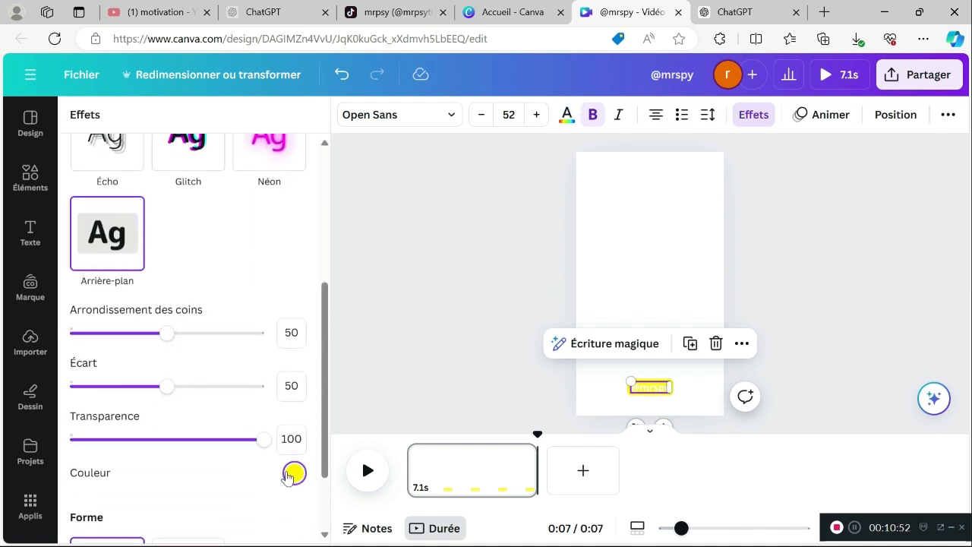
left_click(293, 473)
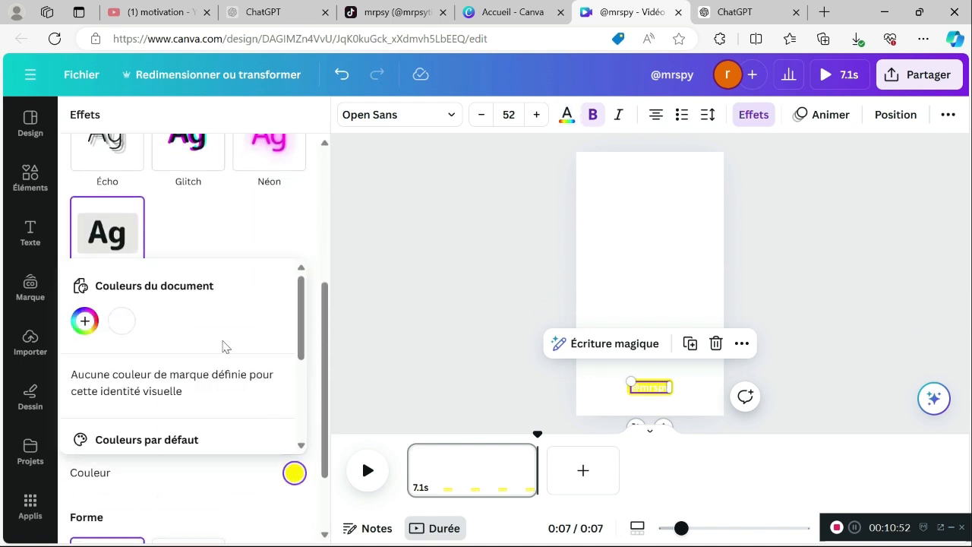
left_click(85, 321)
left_click(123, 390)
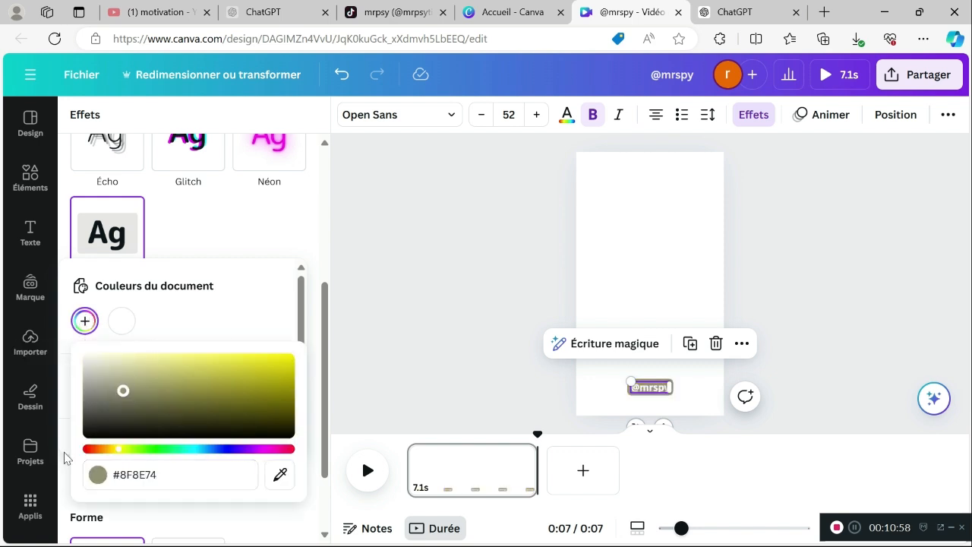
left_click_drag(65, 458, 51, 472)
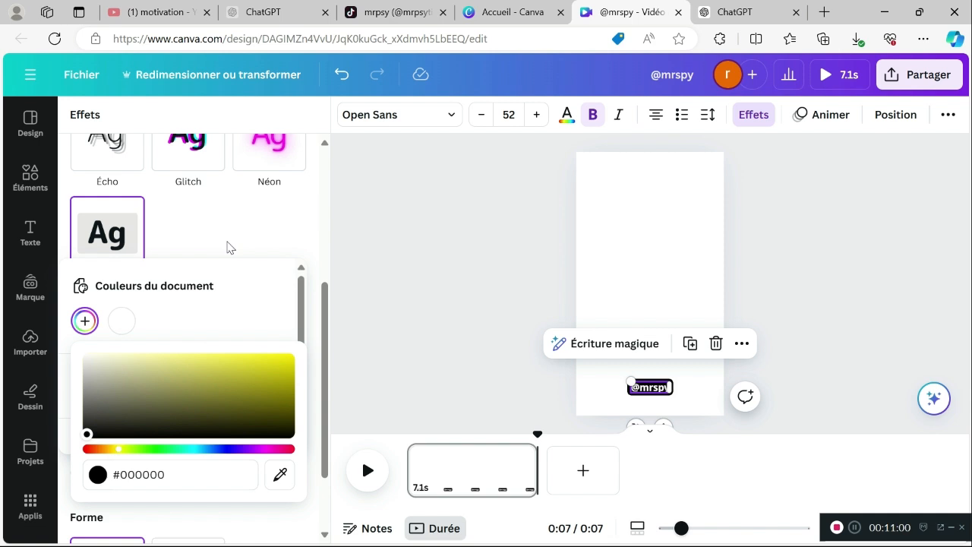
left_click(267, 256)
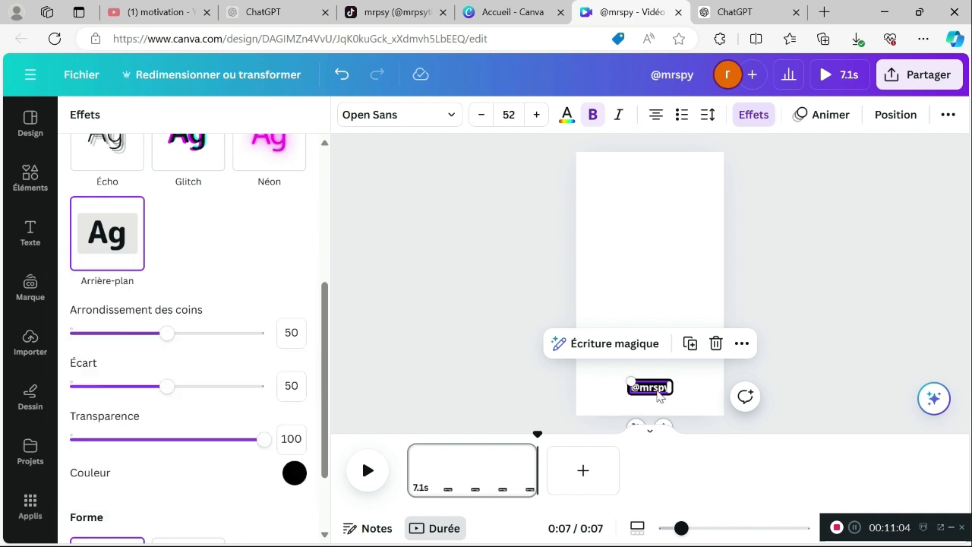
left_click(742, 344)
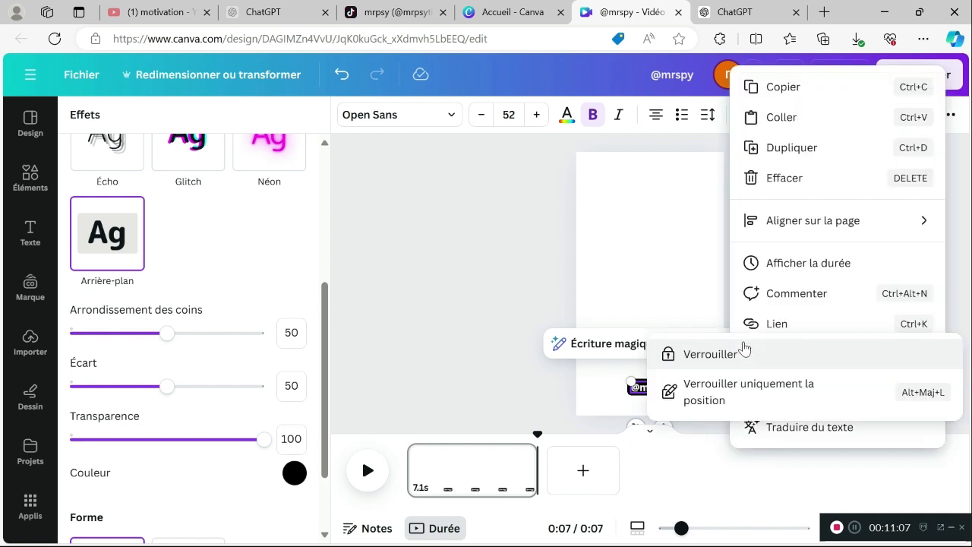
left_click(778, 91)
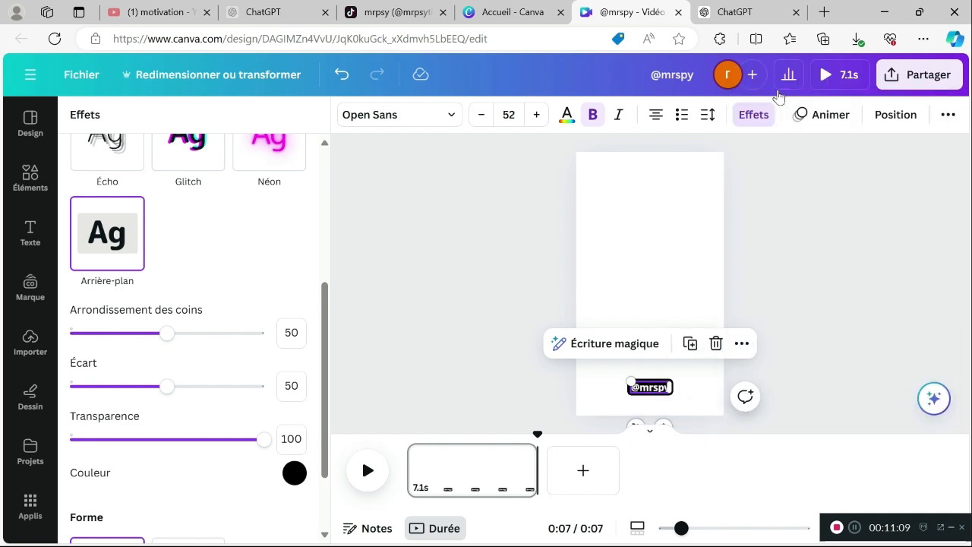
left_click(628, 217)
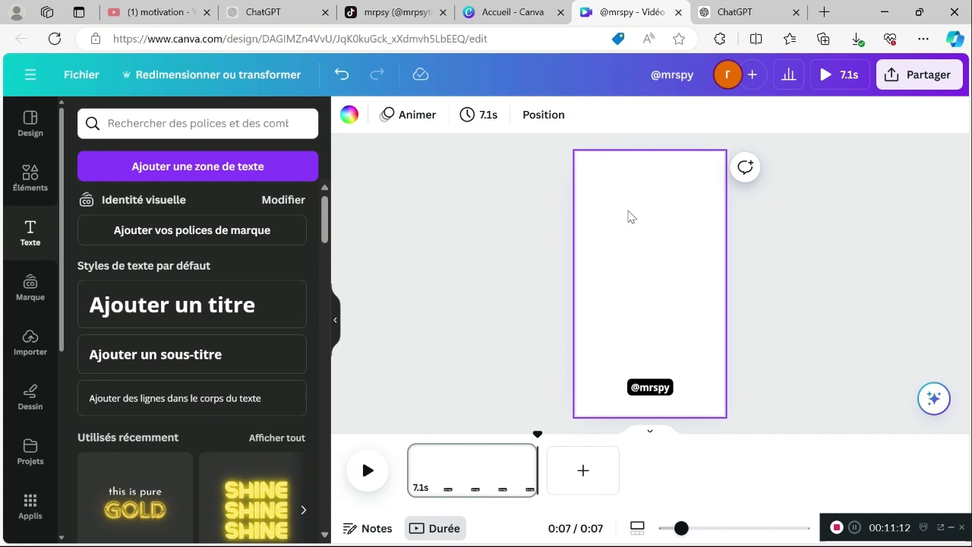
key("ctrl+v")
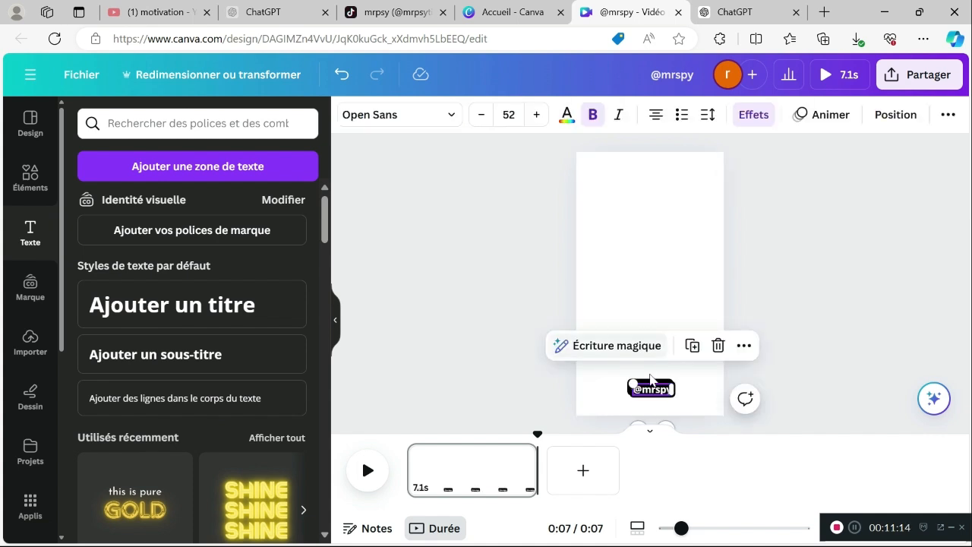
left_click_drag(655, 391, 652, 171)
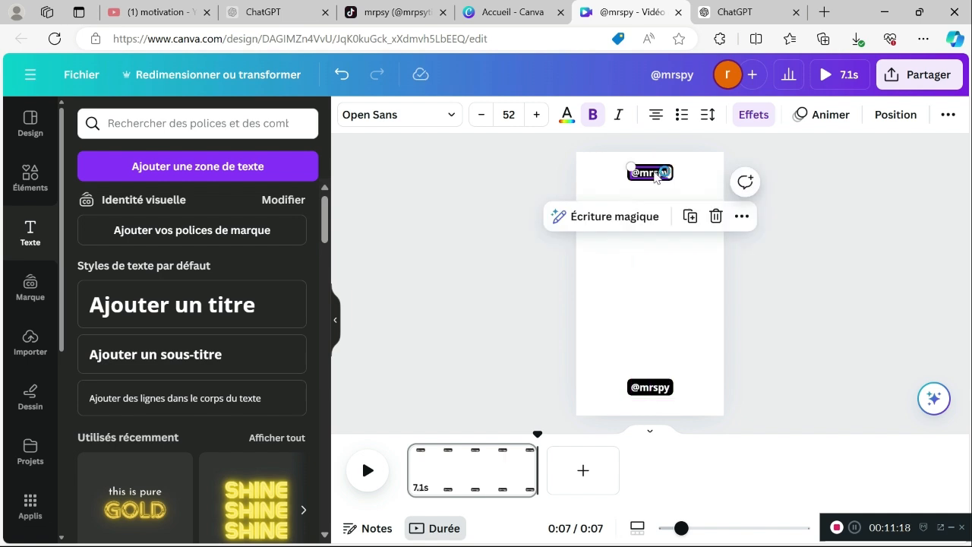
Replace the text of the upper label with "Sujet".
double_click(651, 175)
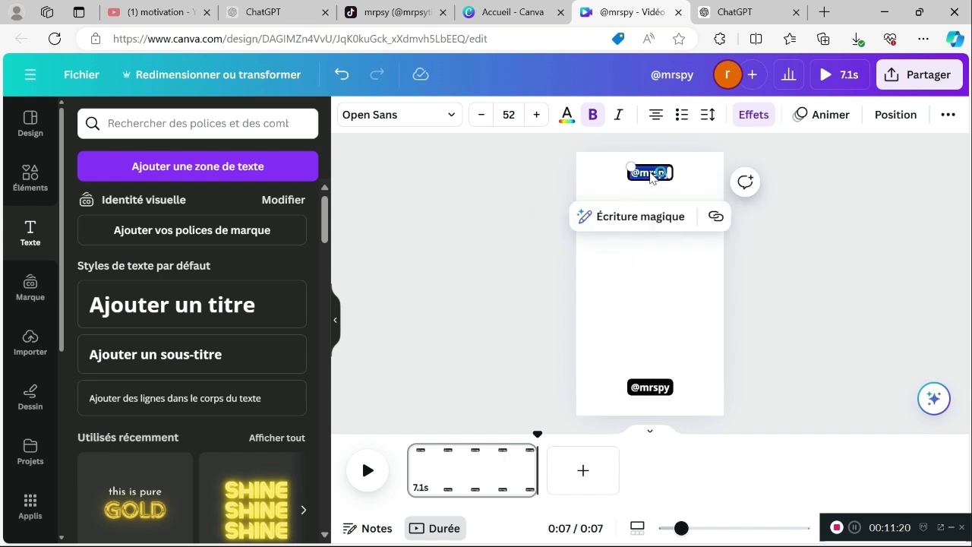
key("BackSpace")
type("Sujet")
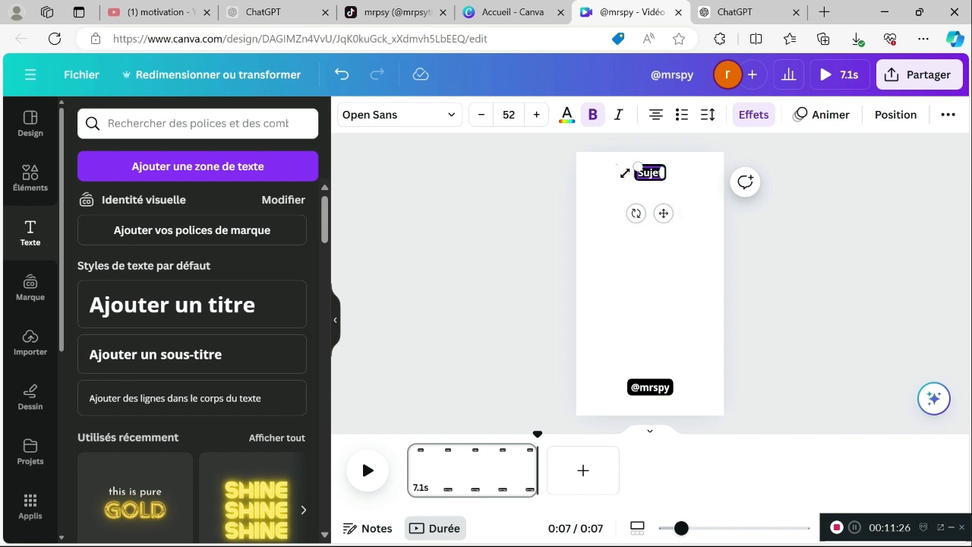
Increase the font size of the Sujet label to 60.
left_click(537, 115)
left_click(537, 115)
left_click(537, 115)
left_click(537, 115)
left_click(537, 115)
left_click(537, 114)
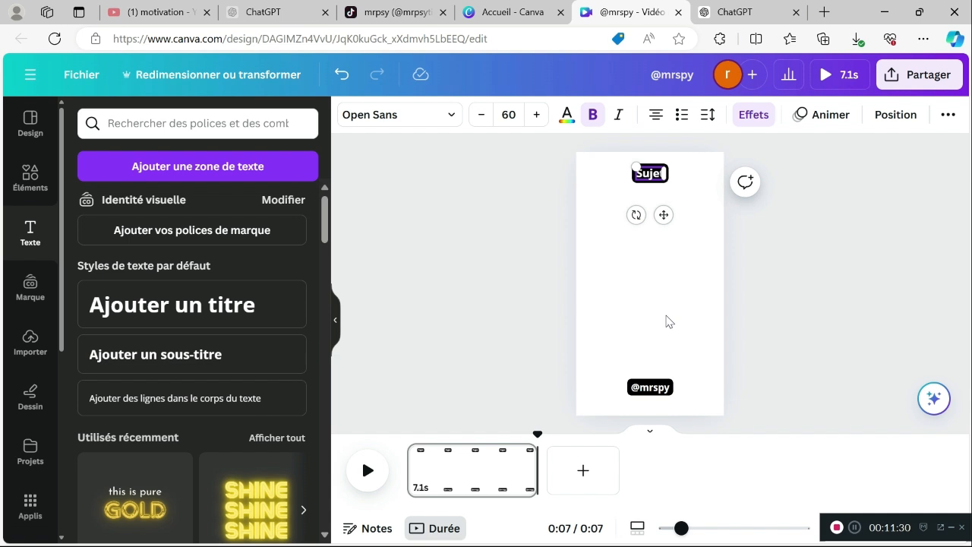
left_click(667, 322)
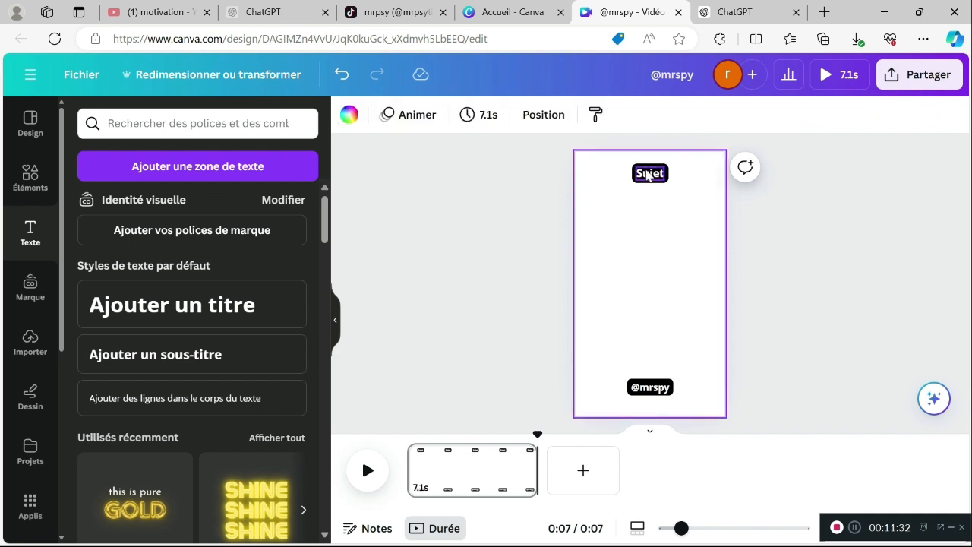
left_click_drag(648, 180, 645, 173)
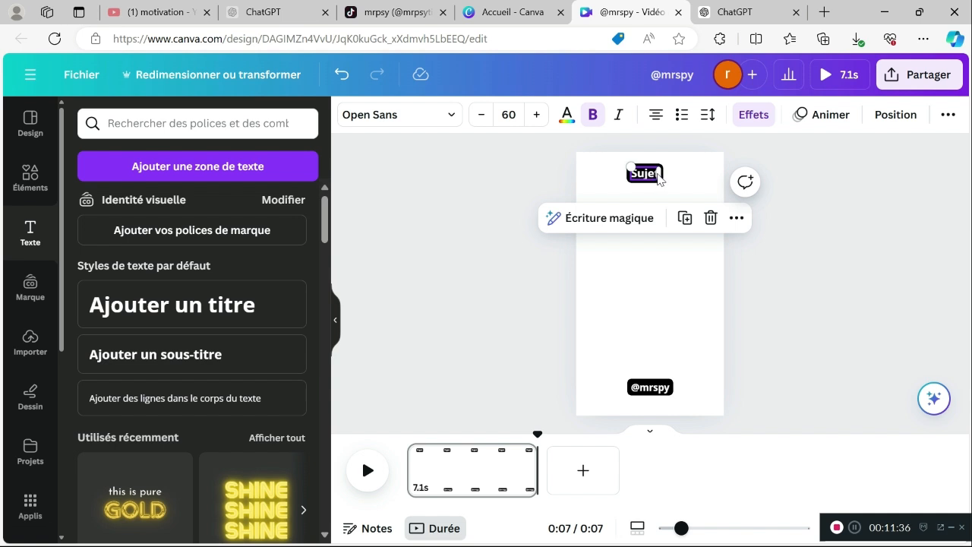
left_click_drag(682, 171, 733, 166)
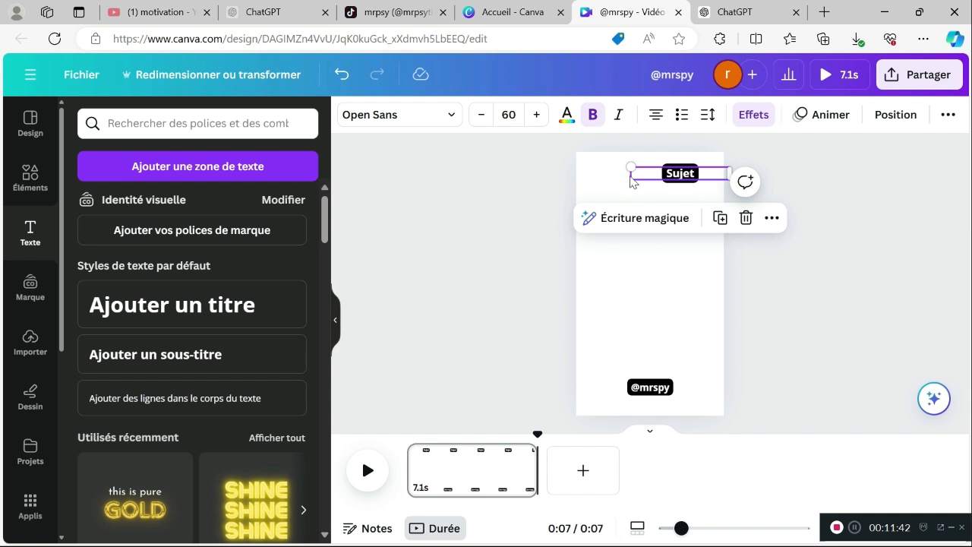
left_click_drag(629, 175, 575, 174)
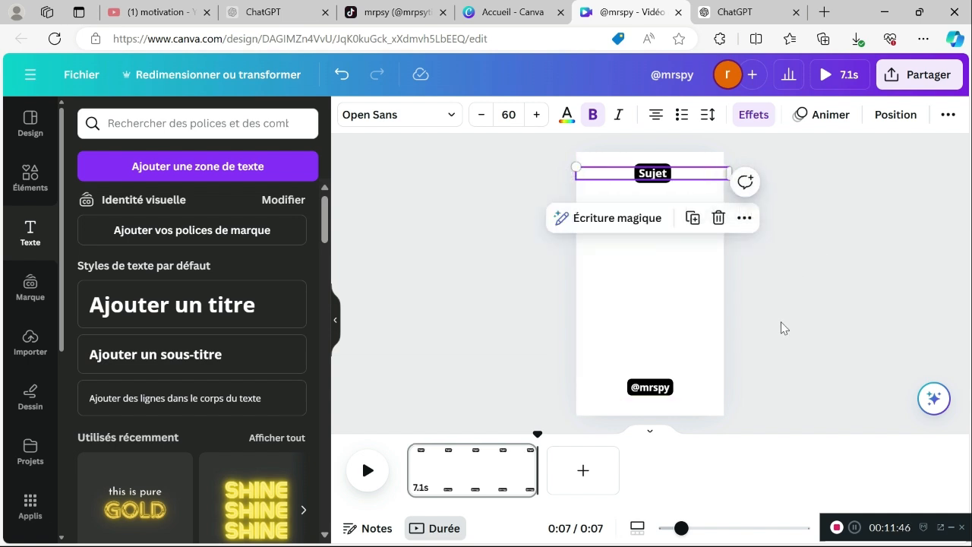
left_click(780, 345)
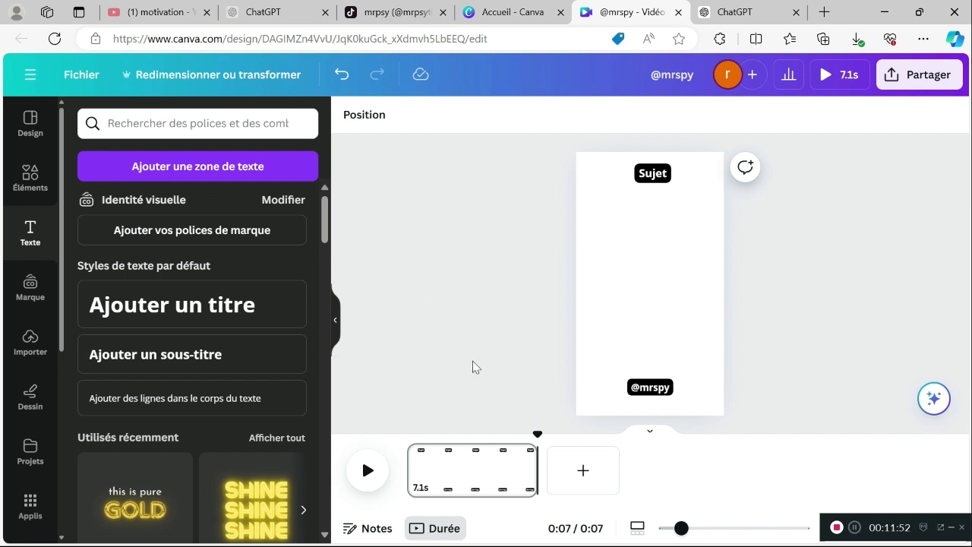
left_click_drag(637, 387, 639, 386)
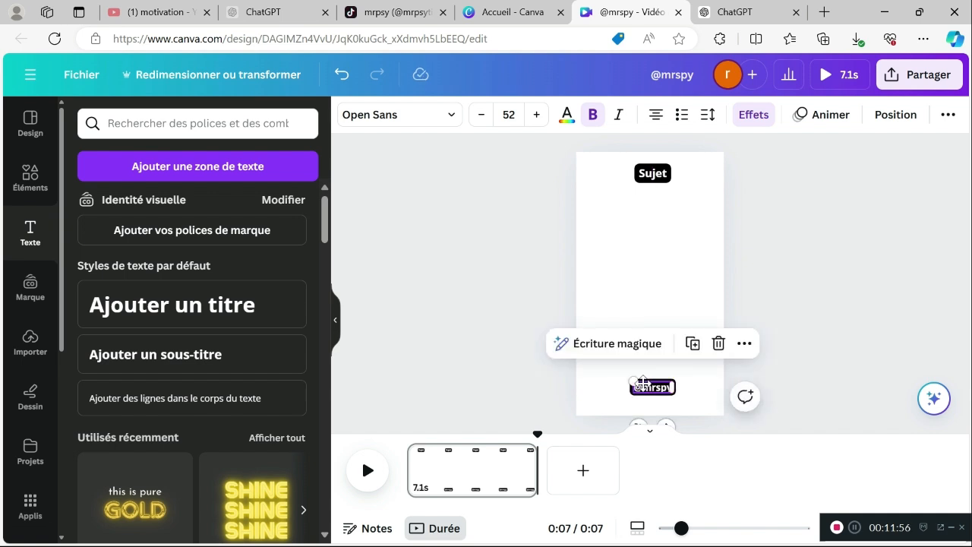
left_click(508, 362)
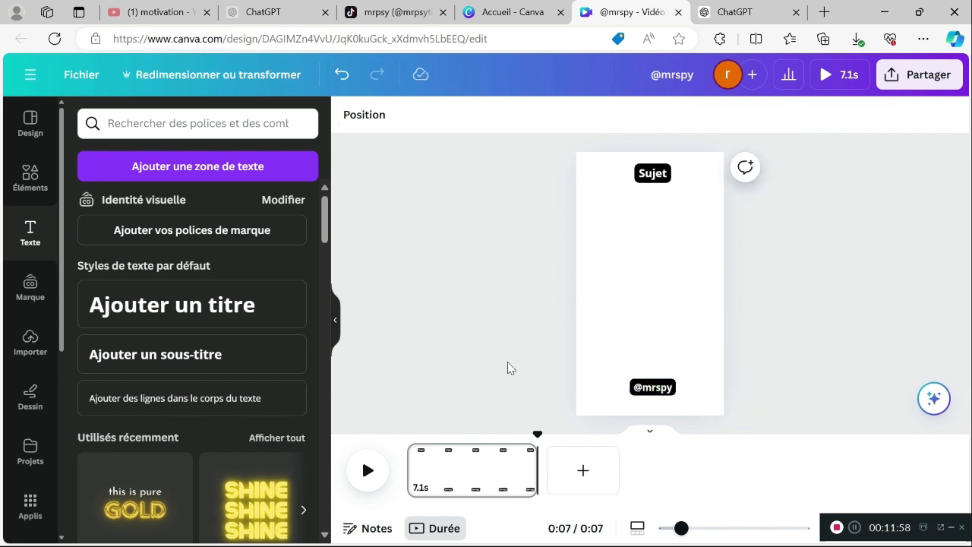
Add a subtitle text box in the middle of the page with the text "Description".
left_click(215, 367)
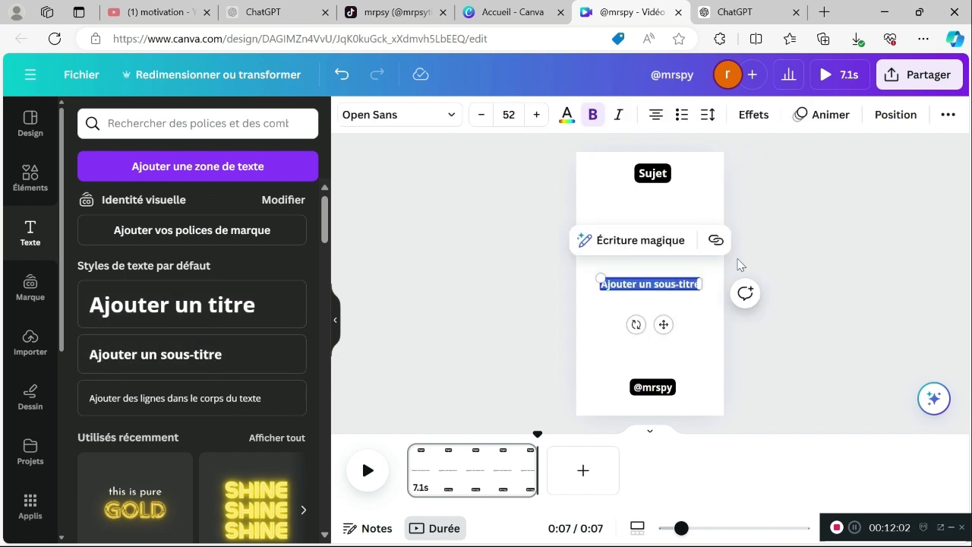
type("Des")
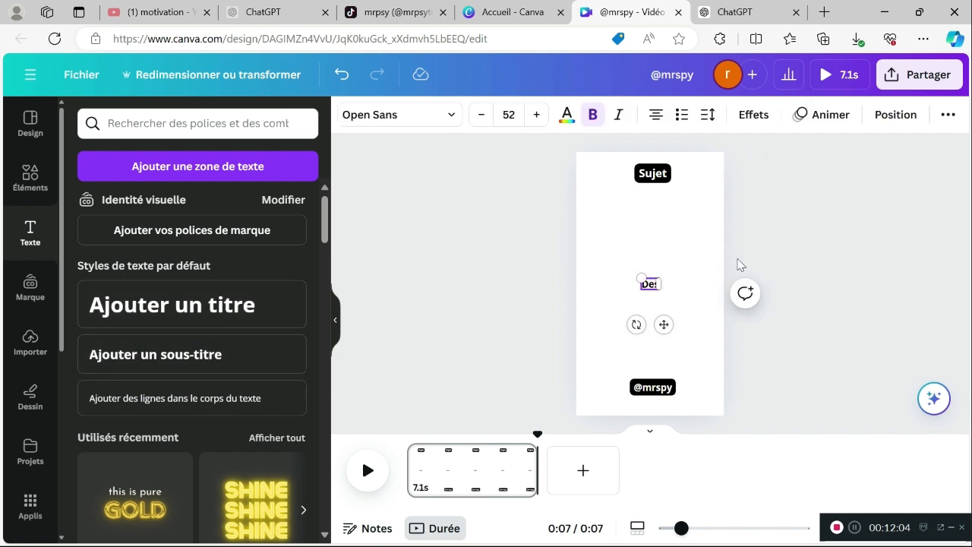
type("cription")
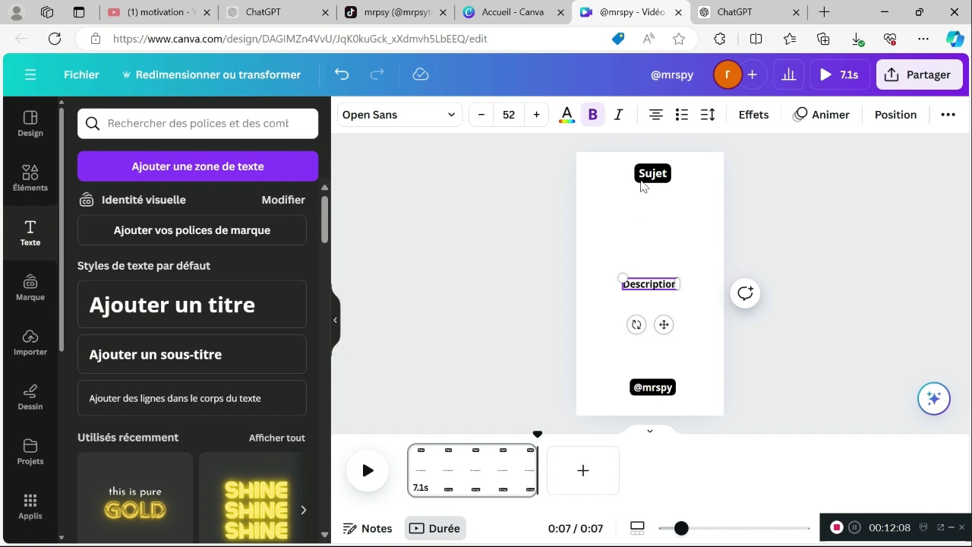
left_click(749, 115)
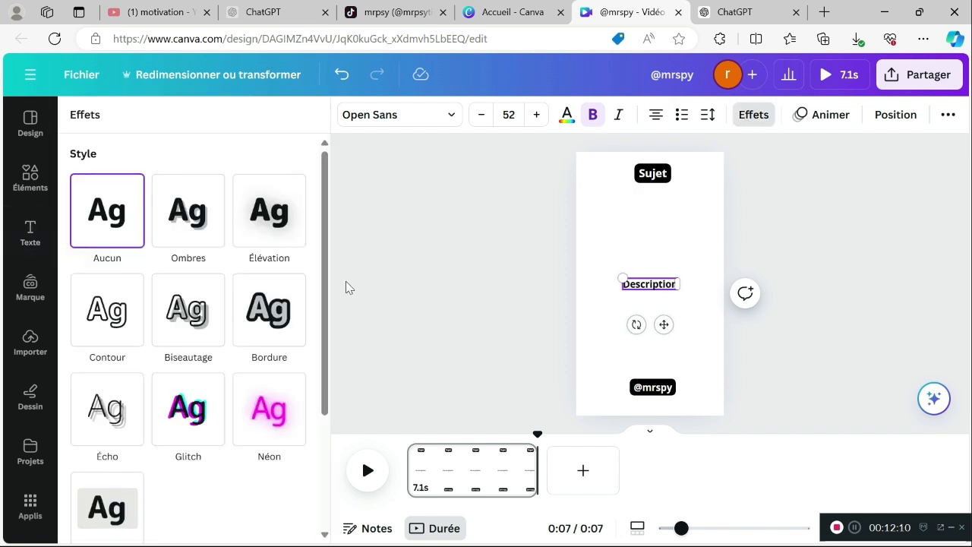
left_click(567, 115)
left_click(170, 209)
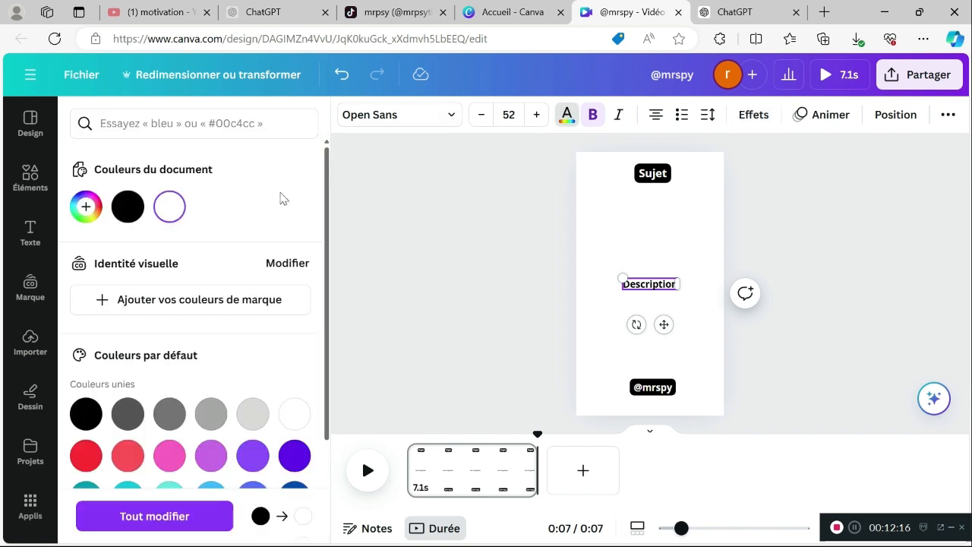
Apply the Bordure effect to the Description text and set the border colour to black.
left_click(747, 122)
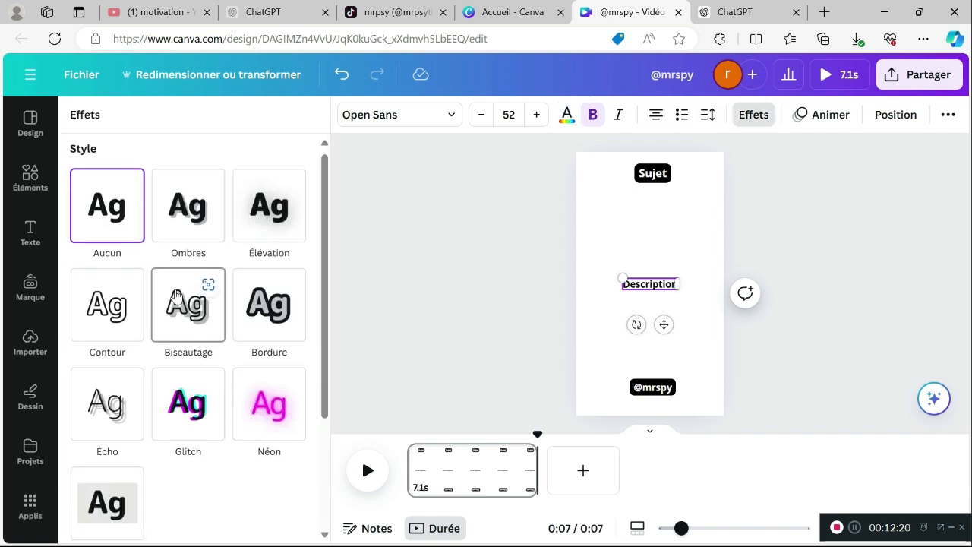
scroll(203, 266, "down", 1)
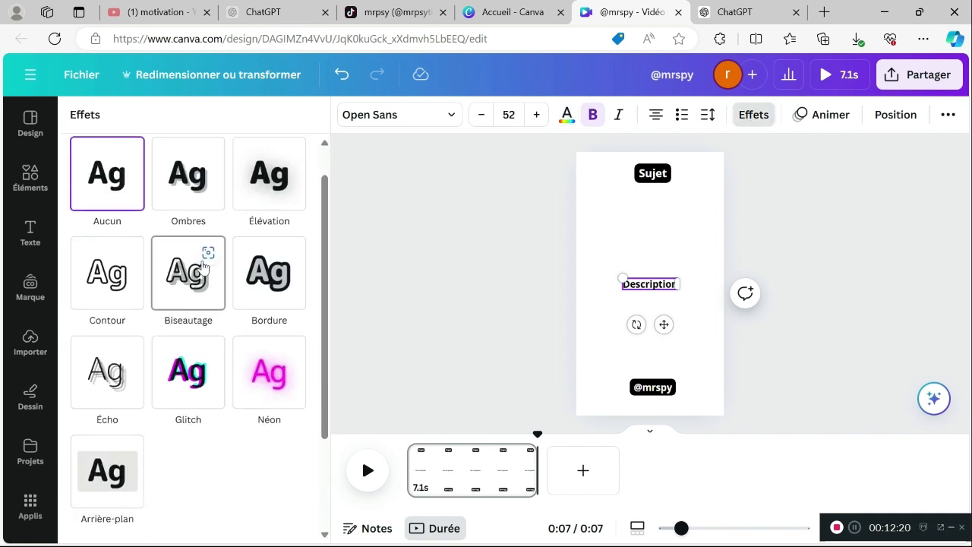
left_click(250, 254)
scroll(235, 346, "down", 1)
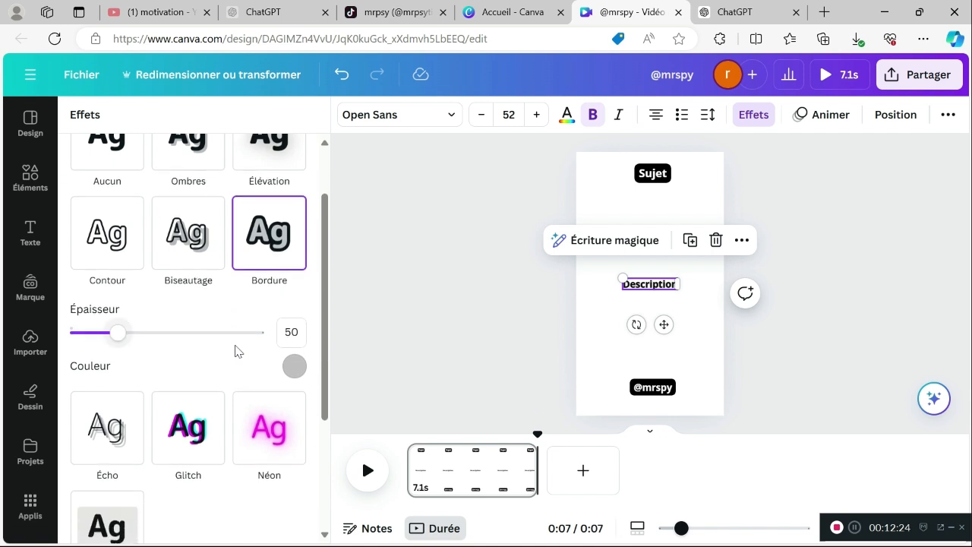
left_click(295, 367)
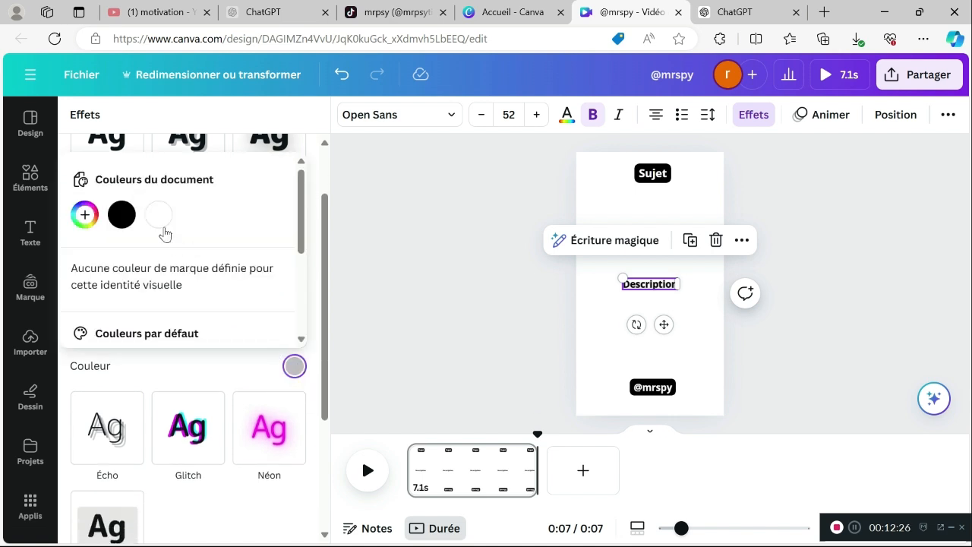
left_click(123, 217)
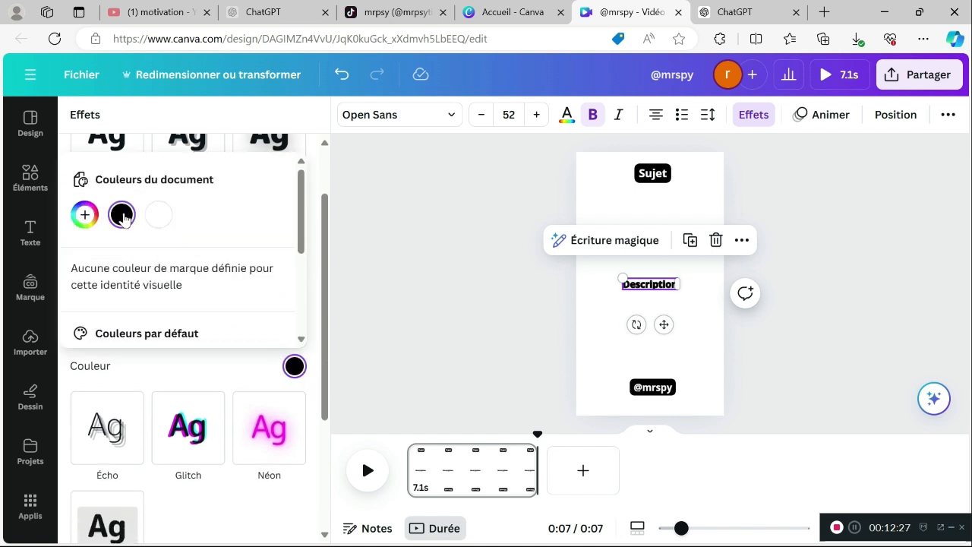
Set the Description text colour to white and raise its border thickness to 94.
left_click(566, 115)
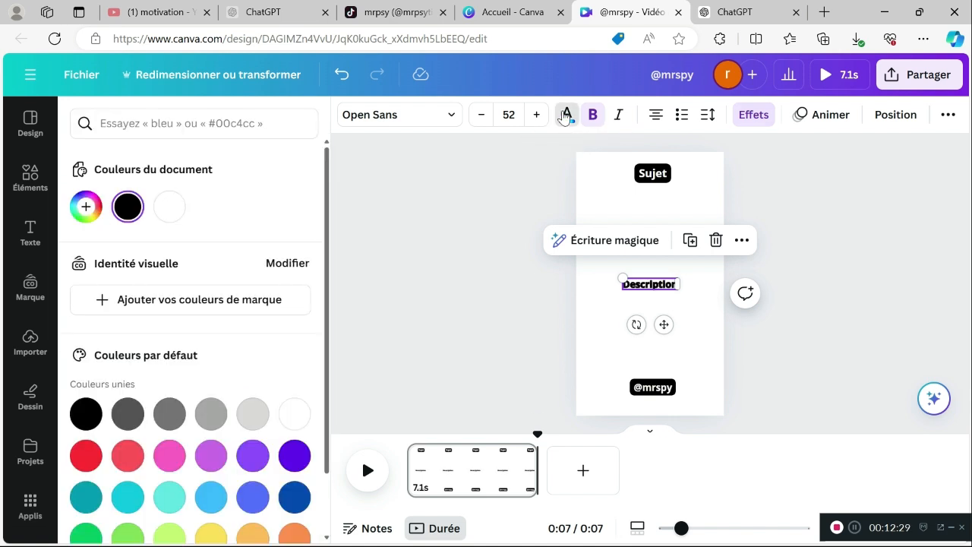
left_click(174, 208)
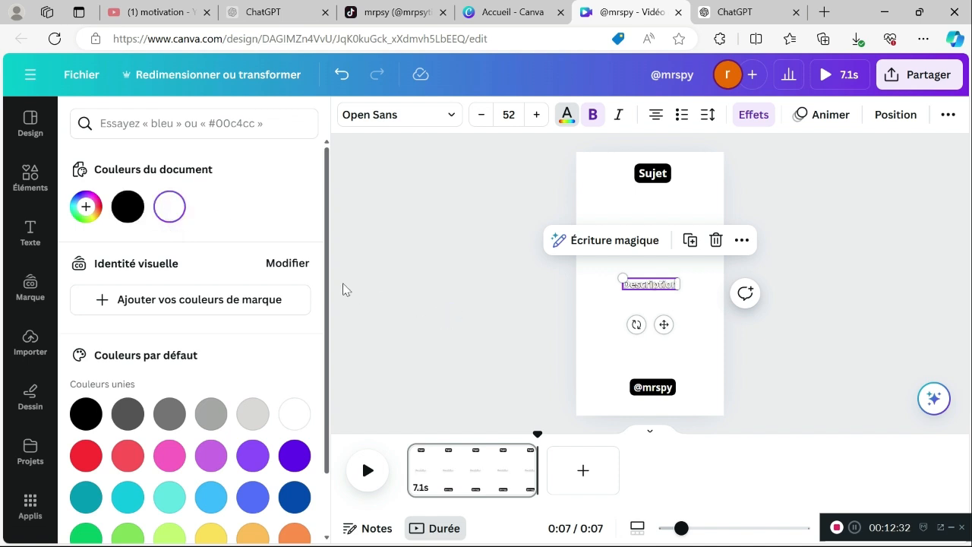
left_click(752, 115)
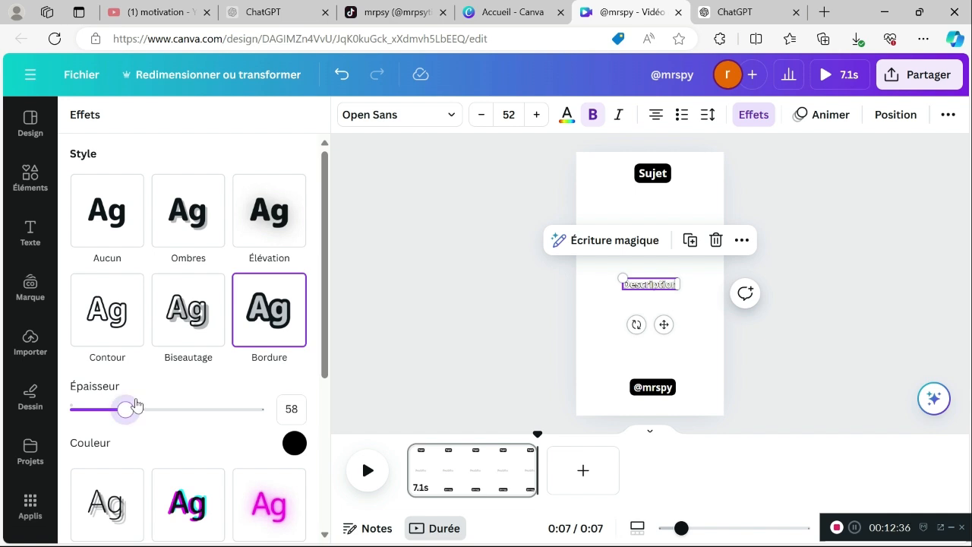
left_click(160, 409)
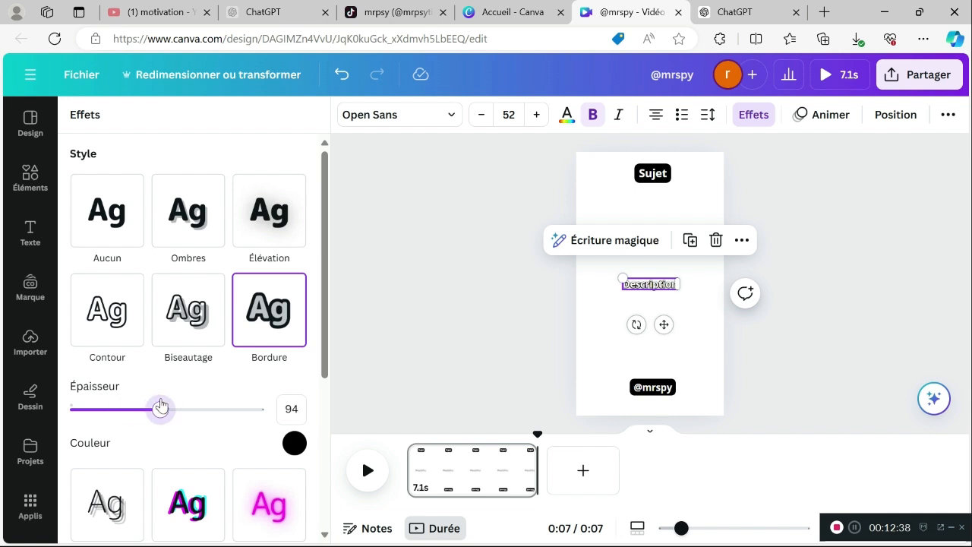
left_click(382, 382)
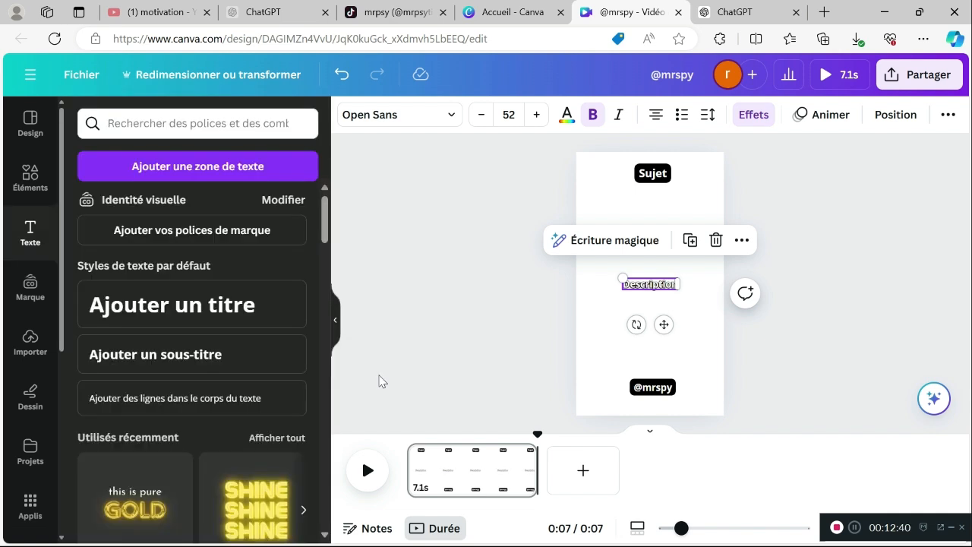
left_click(750, 356)
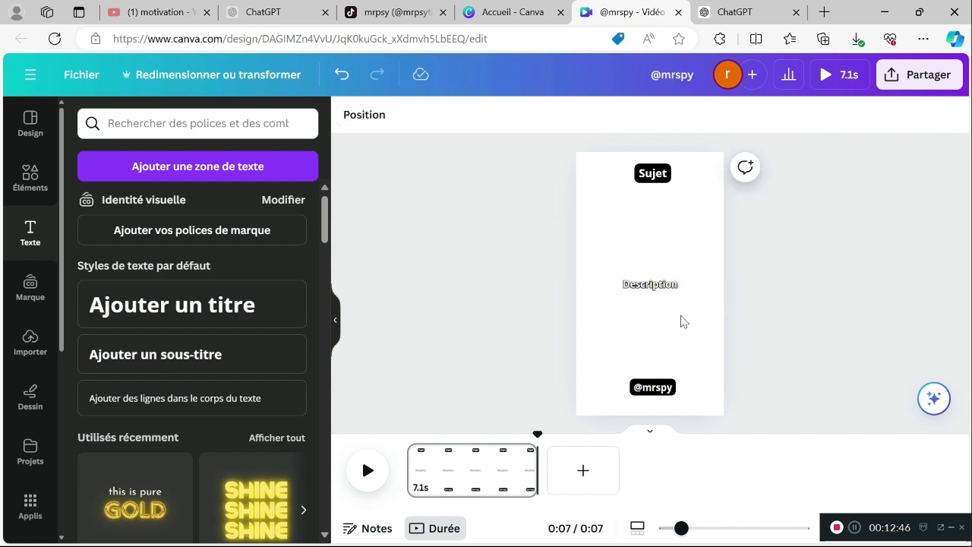
Search the video elements for "inspiration" and insert the 25-second clip of a man silhouetted against the sunset.
left_click(30, 180)
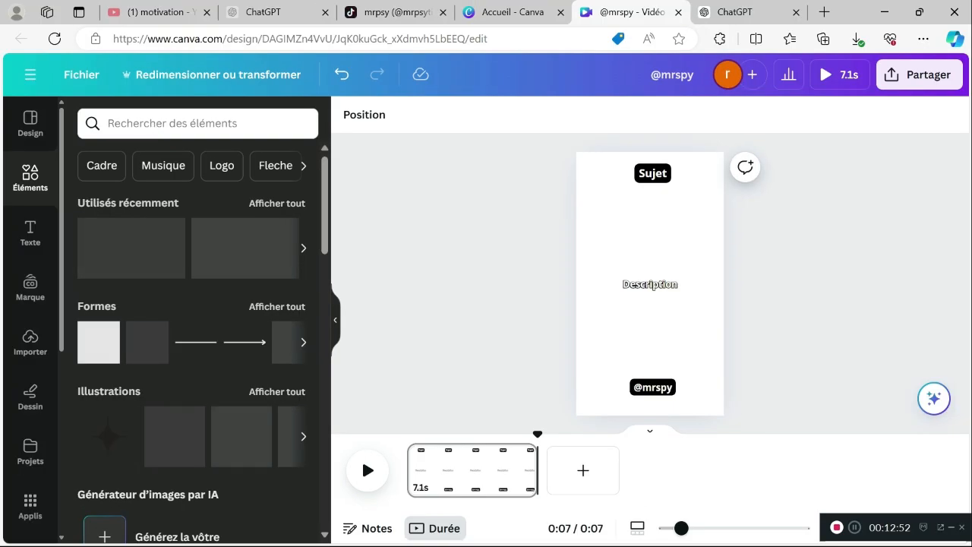
scroll(197, 319, "down", 2)
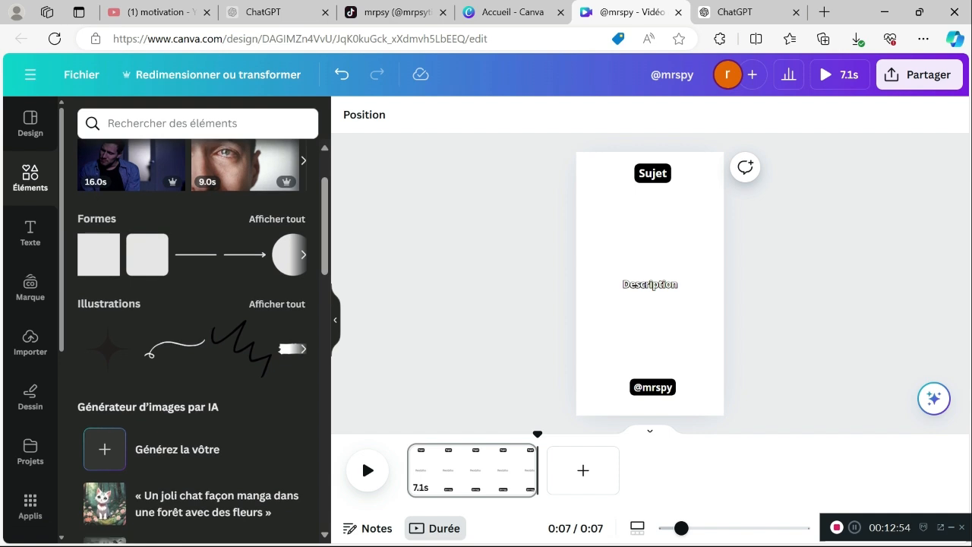
scroll(198, 342, "down", 8)
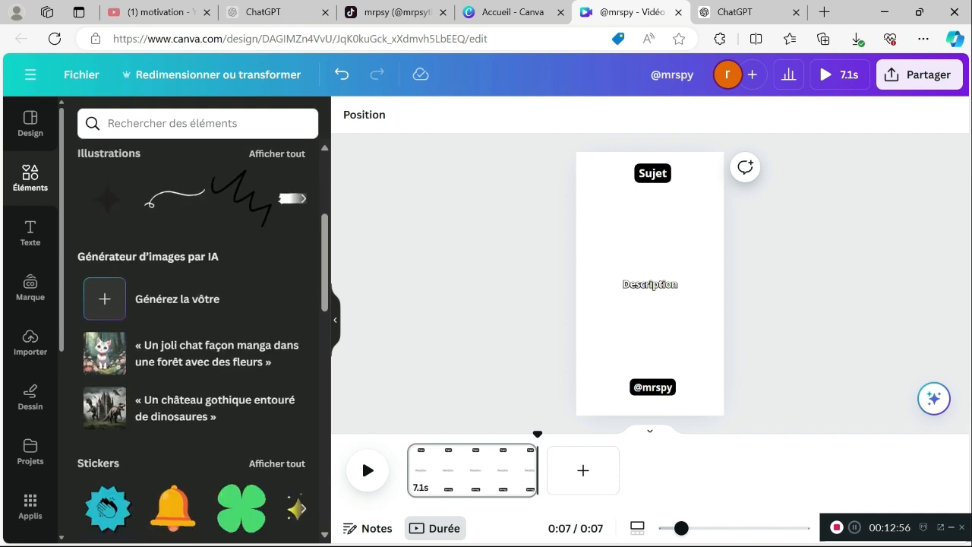
scroll(189, 326, "down", 2)
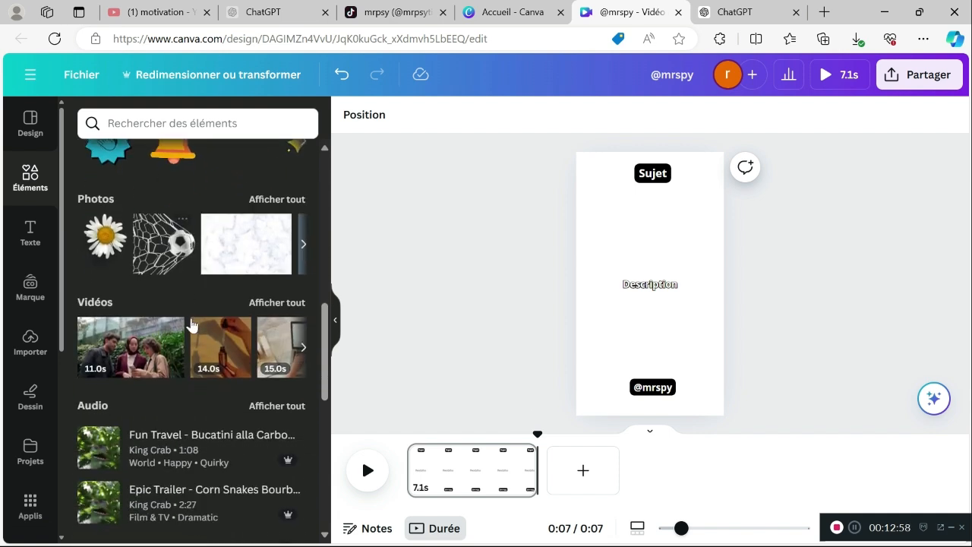
left_click(275, 303)
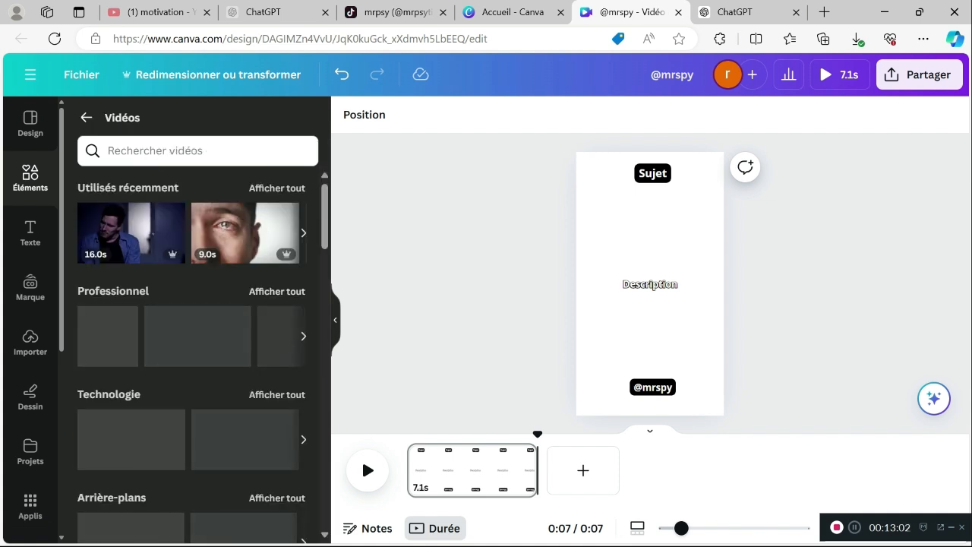
left_click(198, 151)
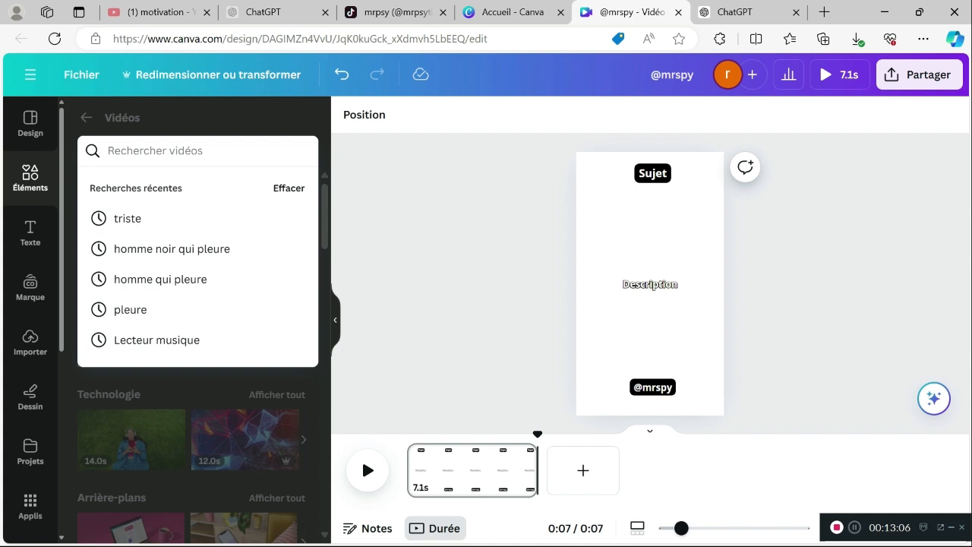
type("inspi")
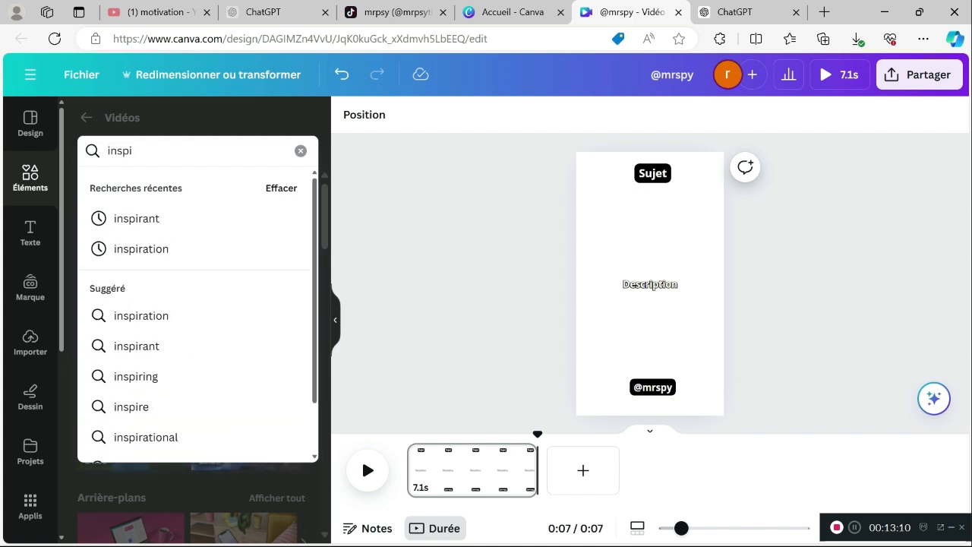
left_click(160, 248)
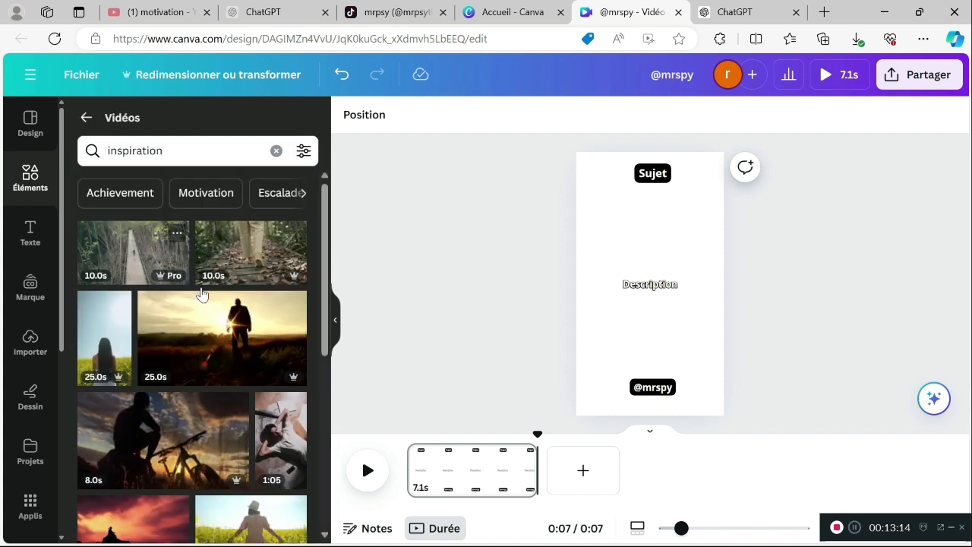
left_click(224, 340)
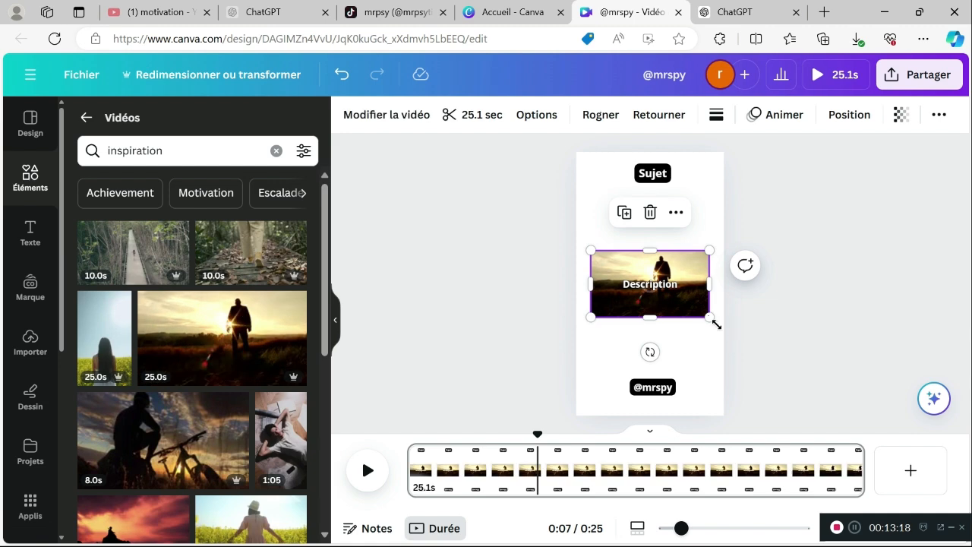
Enlarge the sunset clip and position it so that it covers the whole page behind the text labels.
left_click_drag(807, 376, 891, 418)
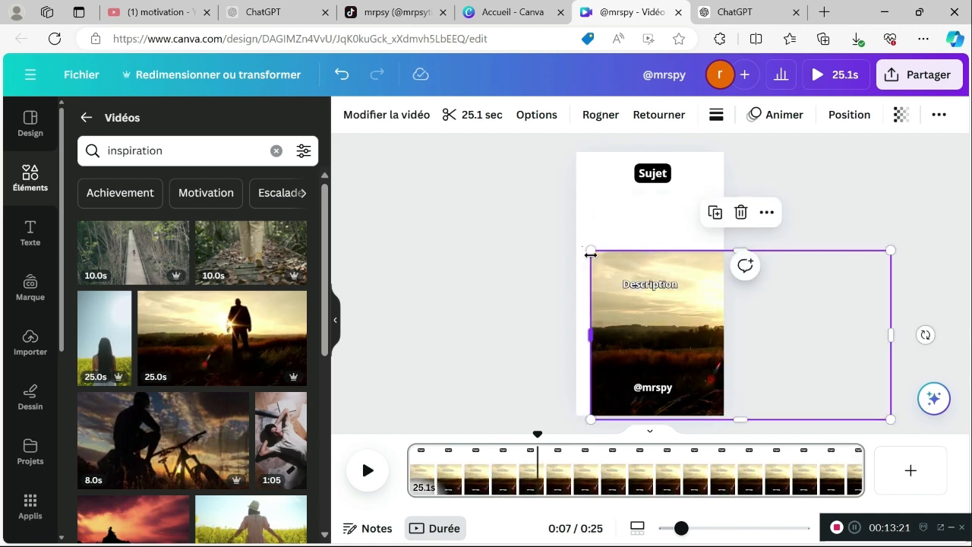
left_click_drag(575, 239, 430, 142)
left_click_drag(474, 231, 464, 230)
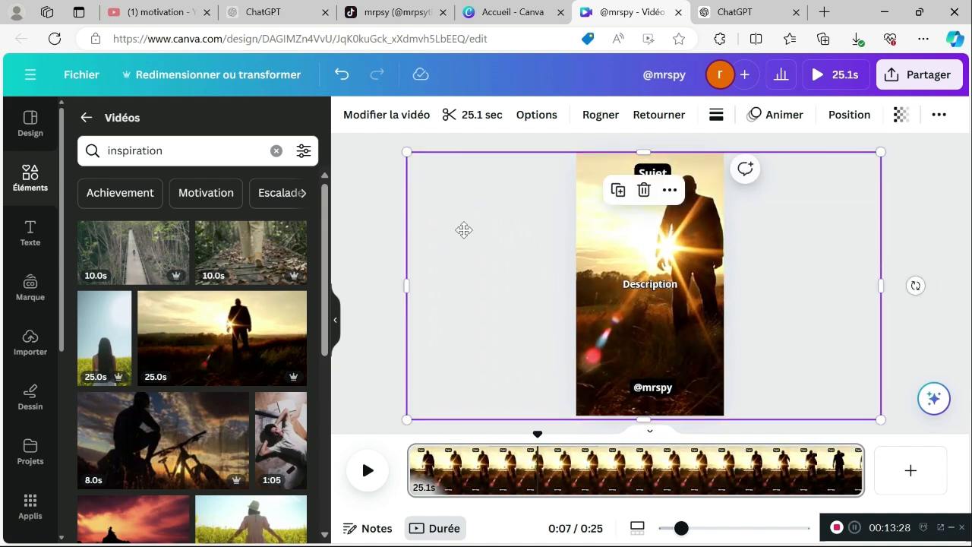
Switch to the Classeur1 workbook in Excel and copy the whole two-column table of subjects and descriptions.
left_click(378, 315)
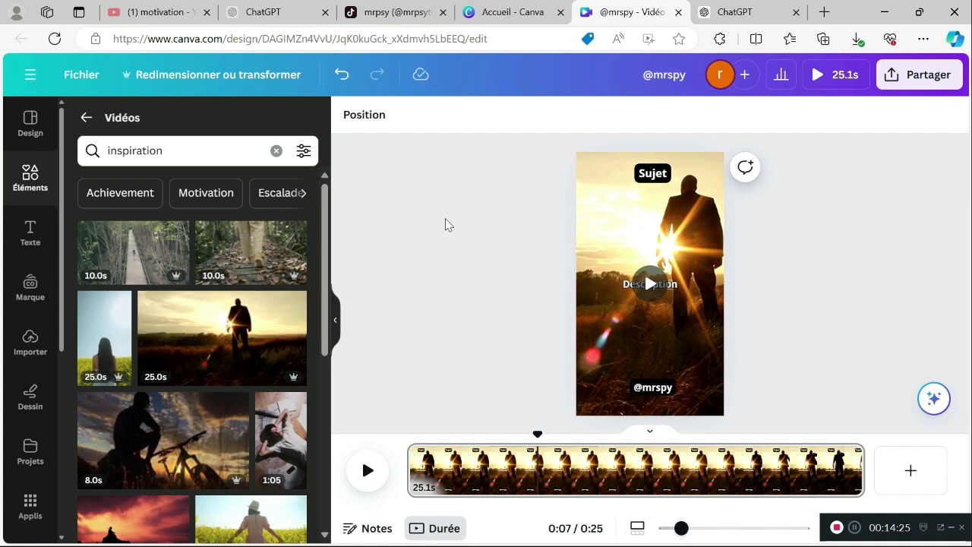
key("super")
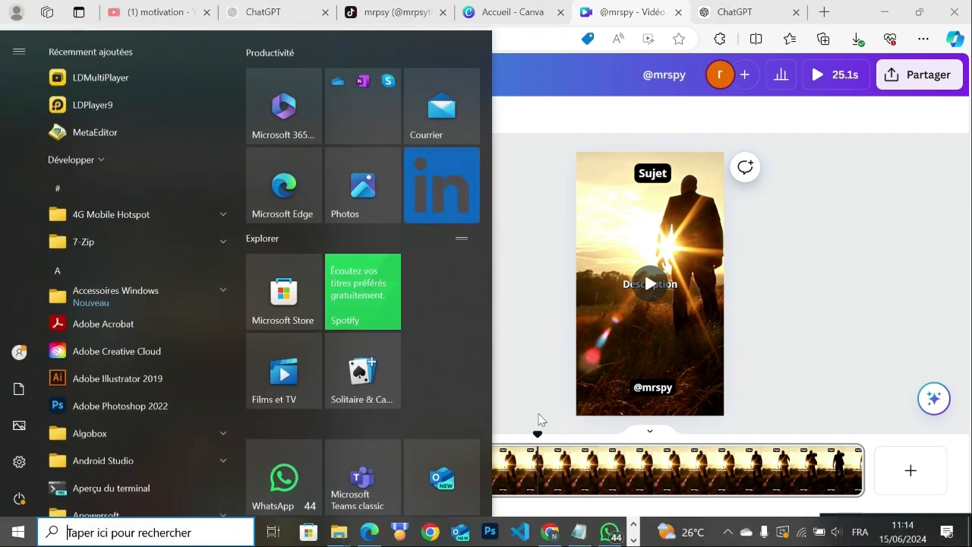
left_click(633, 541)
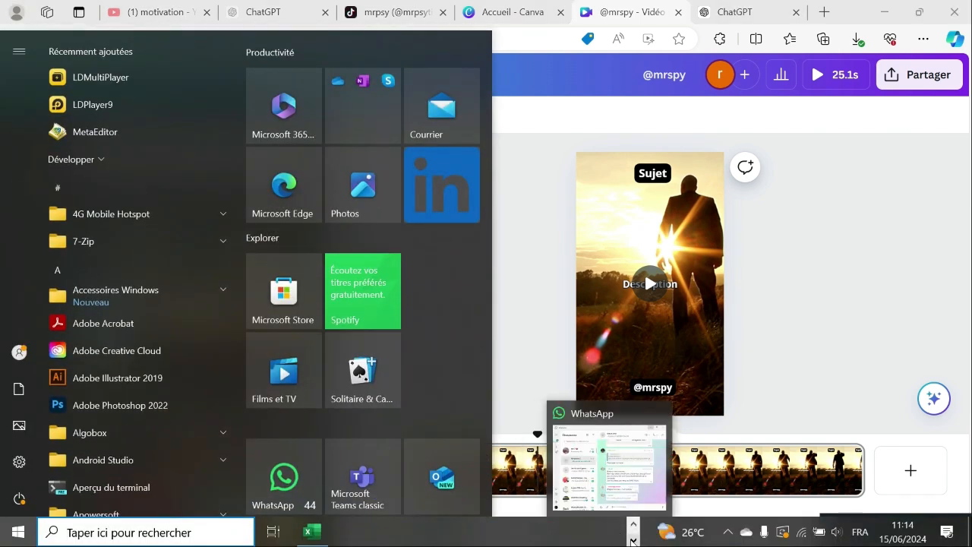
left_click(325, 540)
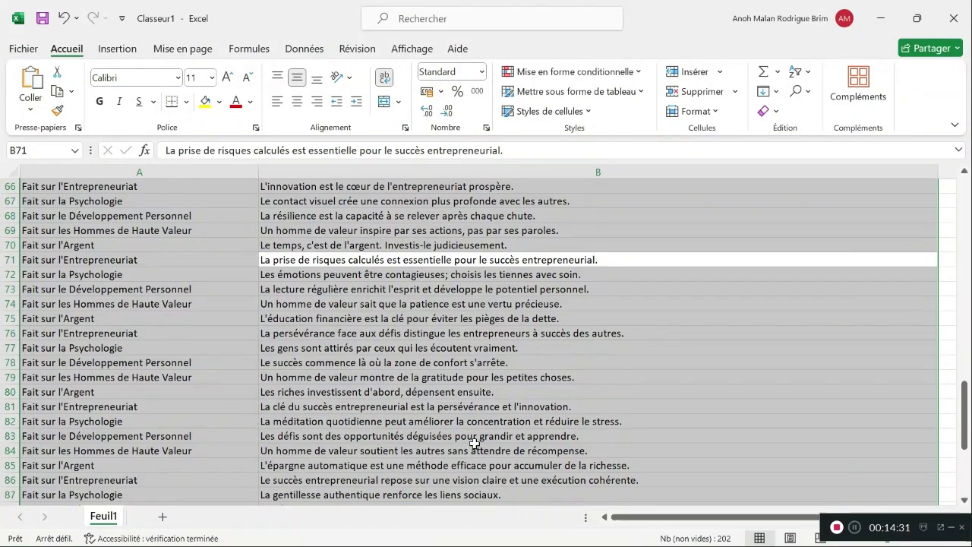
left_click(950, 260)
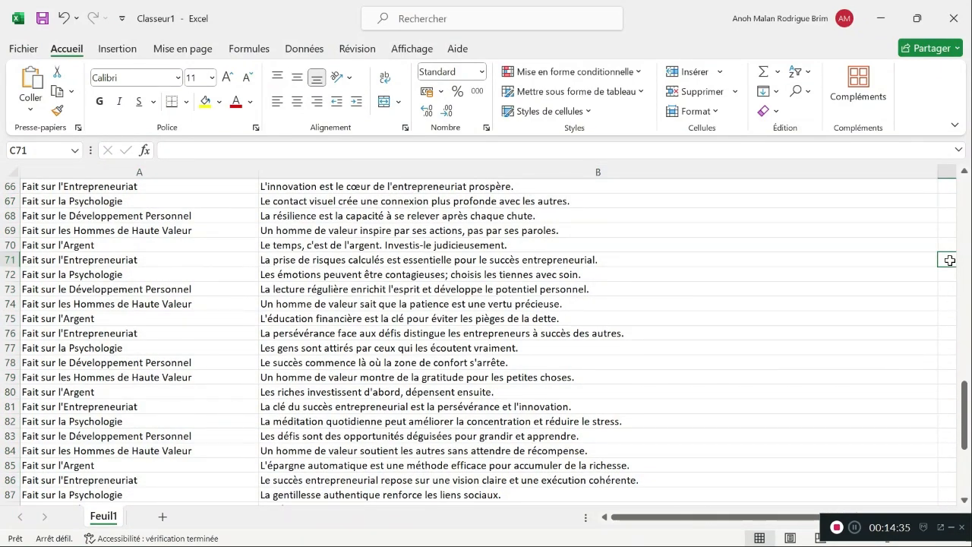
key("ctrl+a")
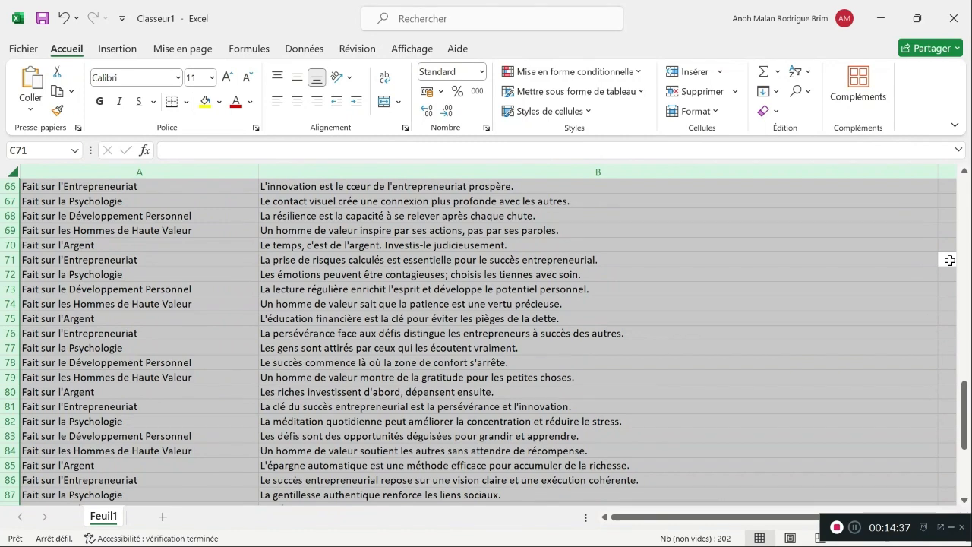
left_click(894, 262)
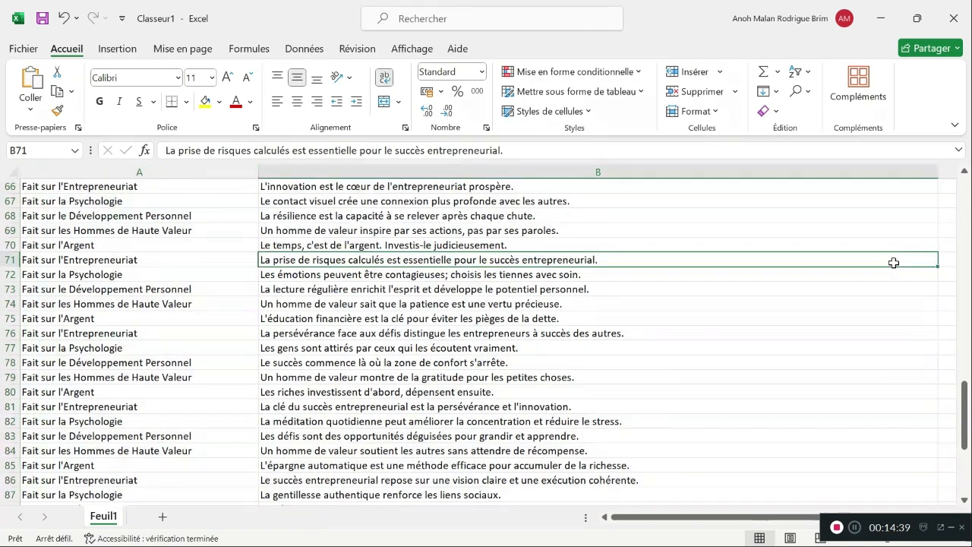
key("ctrl+a")
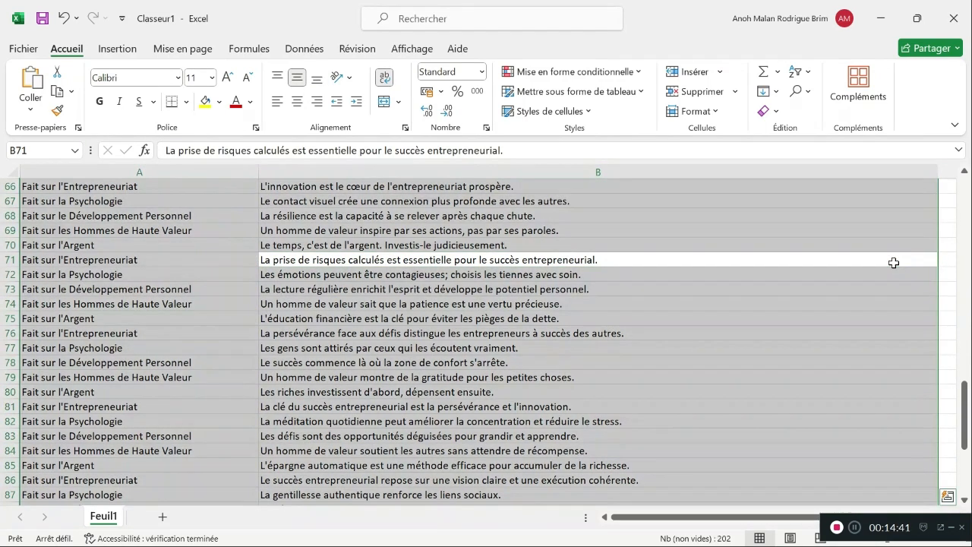
key("ctrl+c")
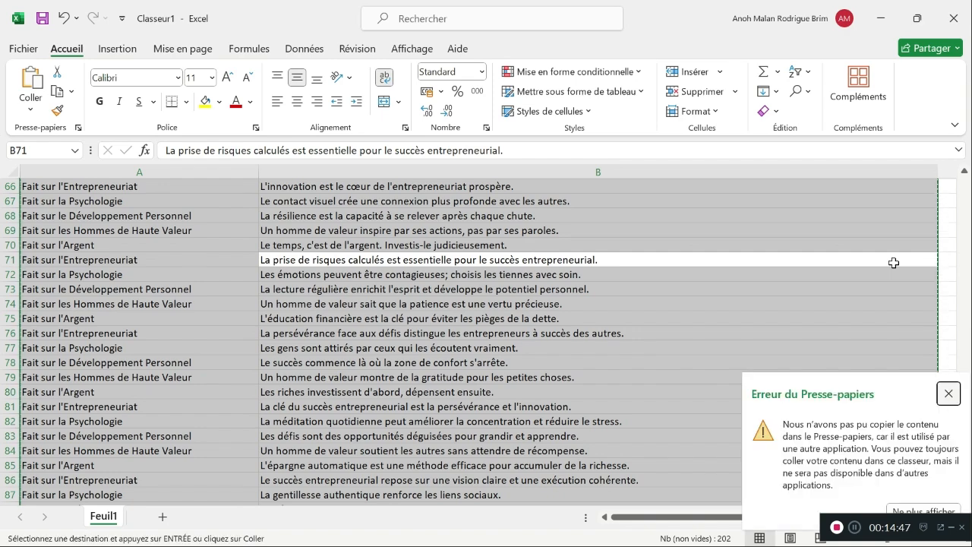
Switch back to the Canva design and open manual data entry in the Créer en bloc app.
key("alt+Tab")
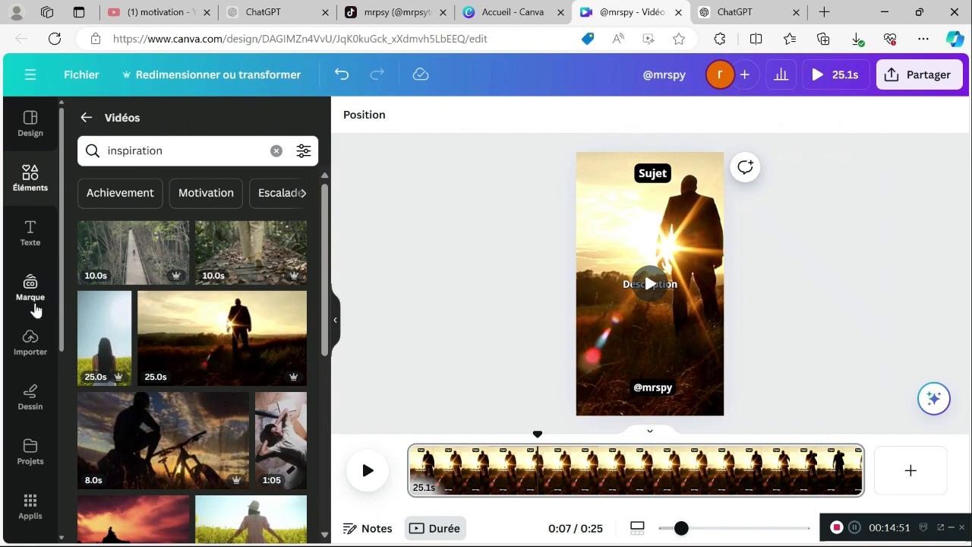
scroll(34, 311, "down", 3)
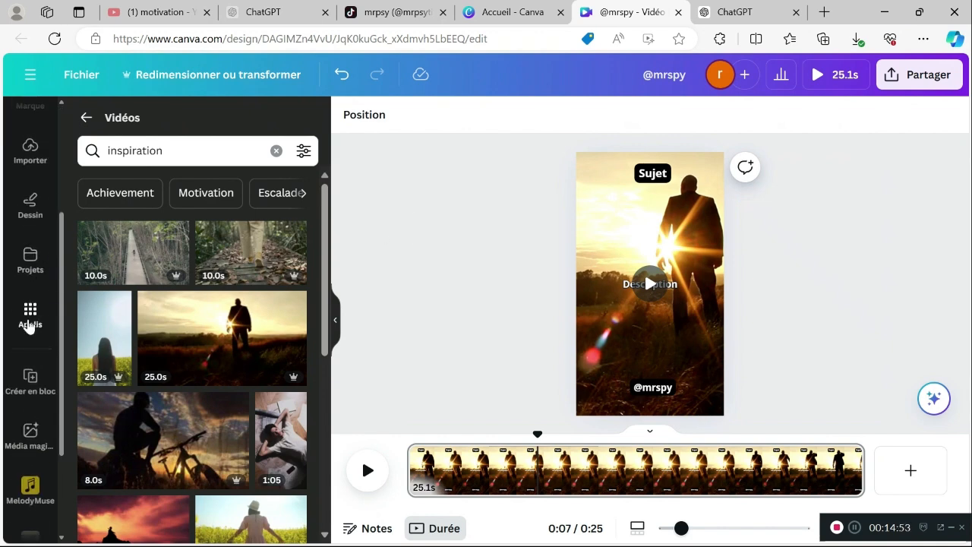
left_click(30, 317)
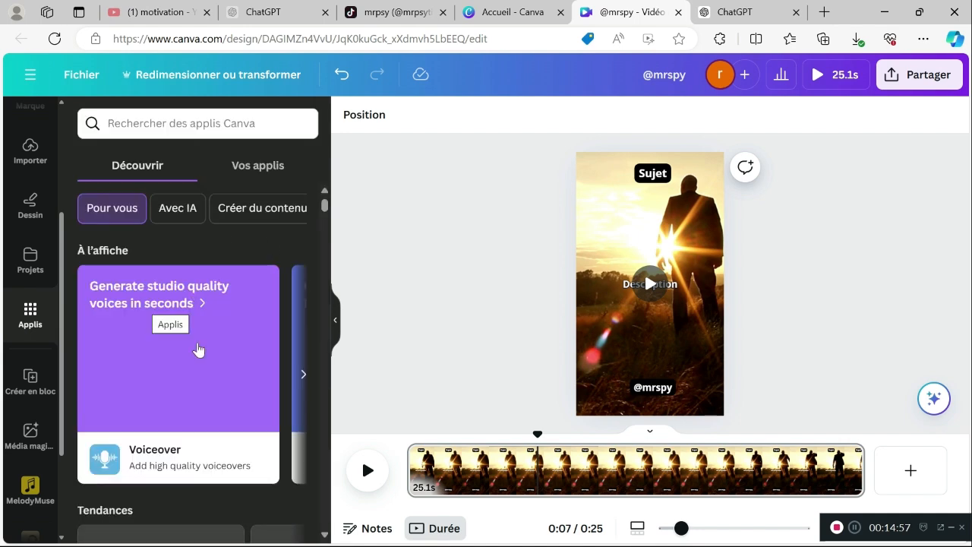
scroll(205, 395, "down", 1)
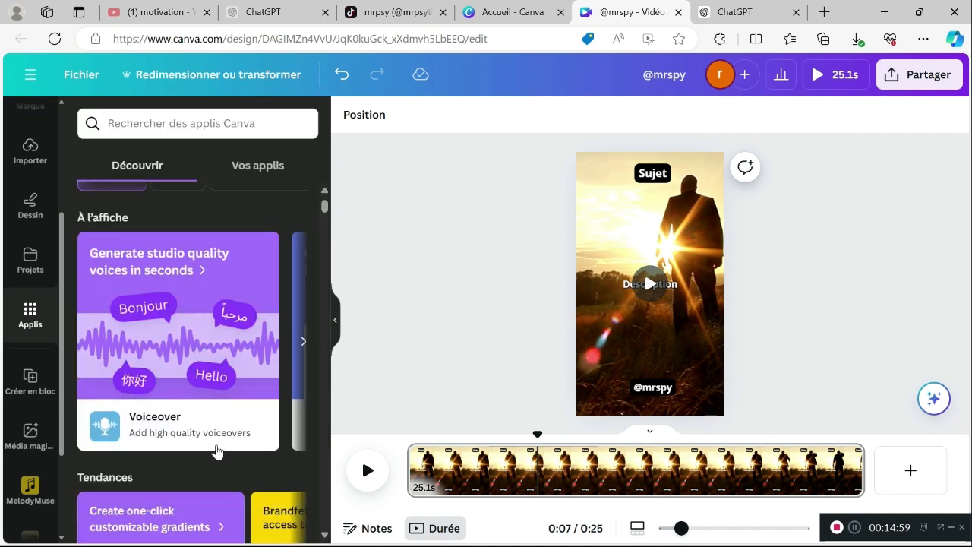
scroll(217, 451, "down", 5)
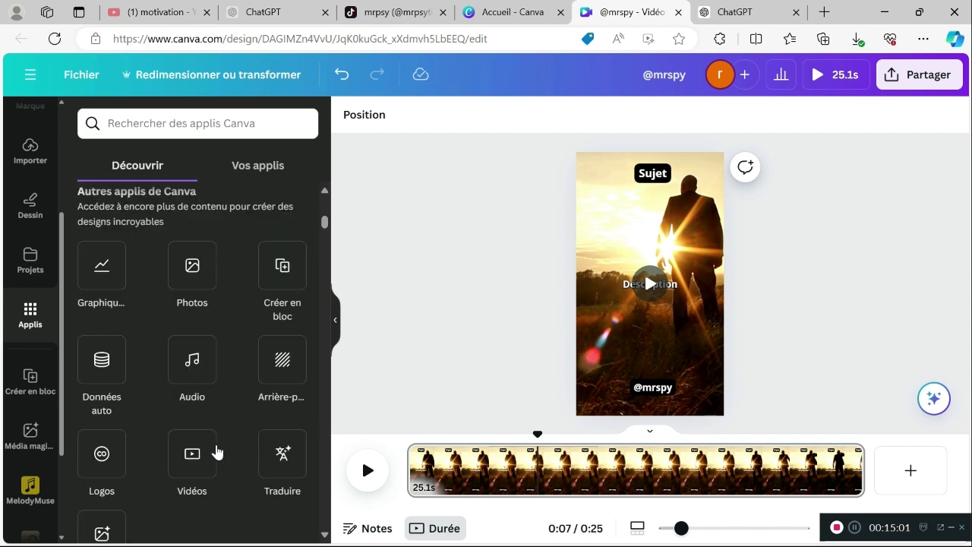
left_click(287, 267)
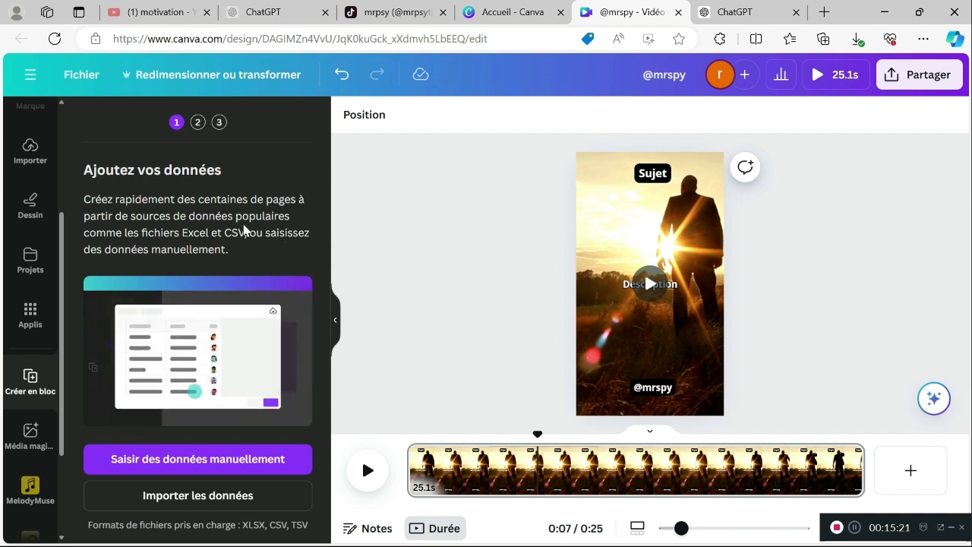
left_click(196, 465)
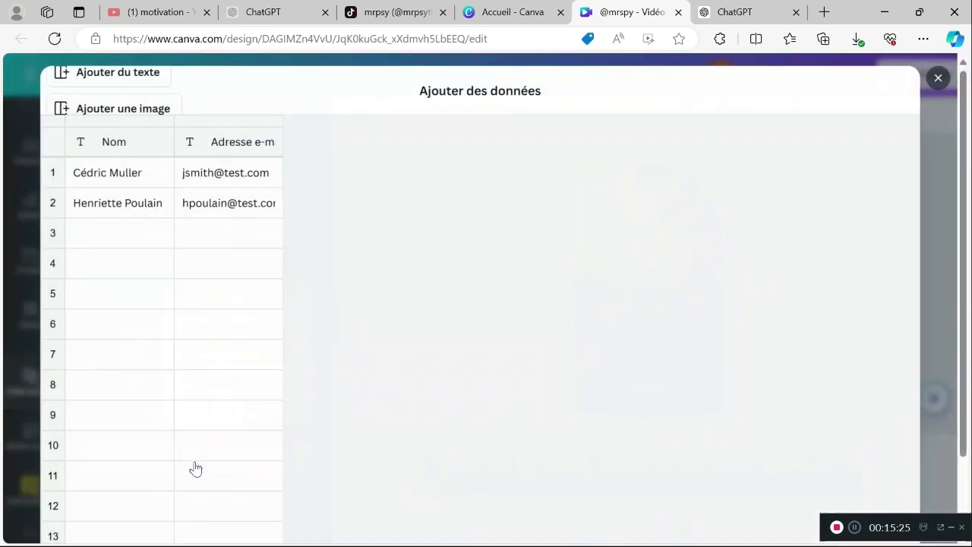
Paste the copied Sujet and Description table over the sample data from the Nom header, check its rows and finish the data entry.
left_click(130, 146)
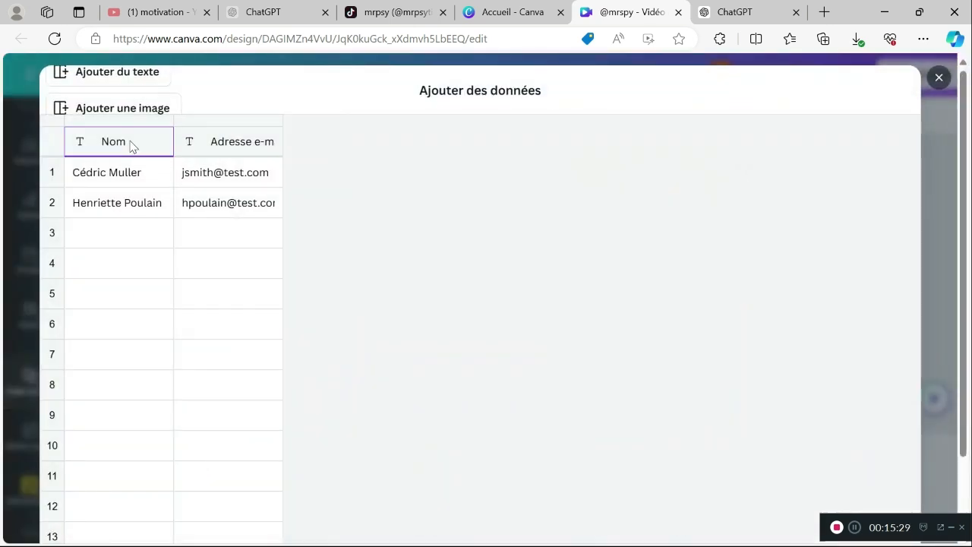
key("ctrl+v")
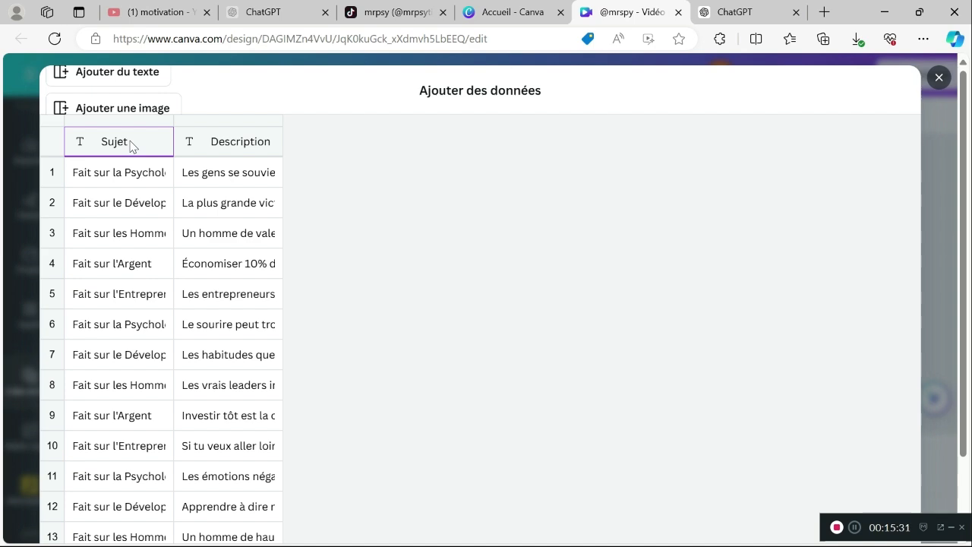
scroll(162, 377, "down", 15)
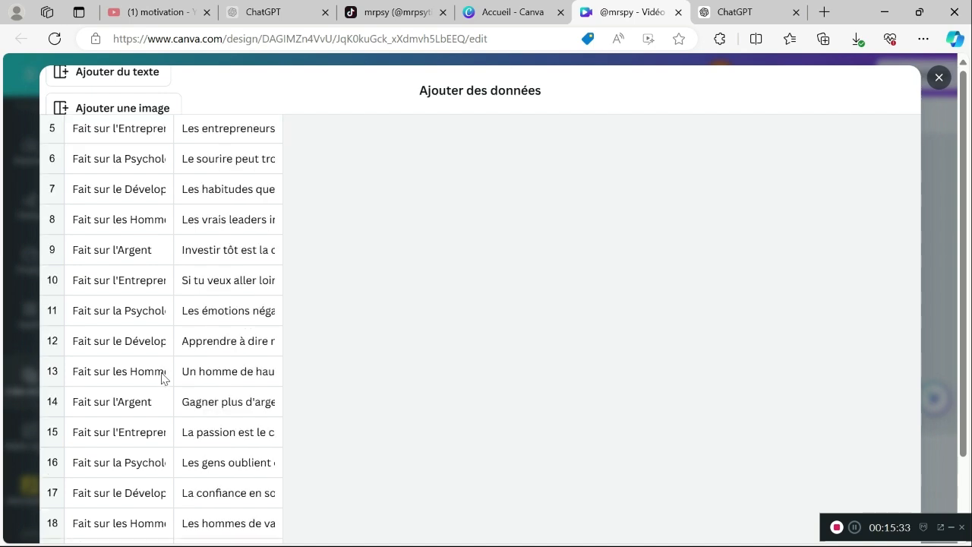
scroll(162, 377, "down", 10)
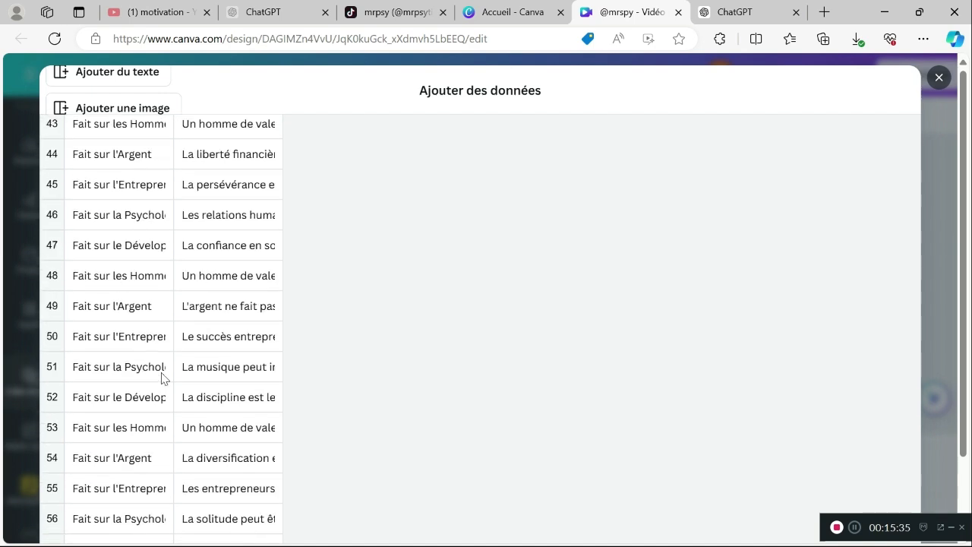
scroll(162, 378, "down", 5)
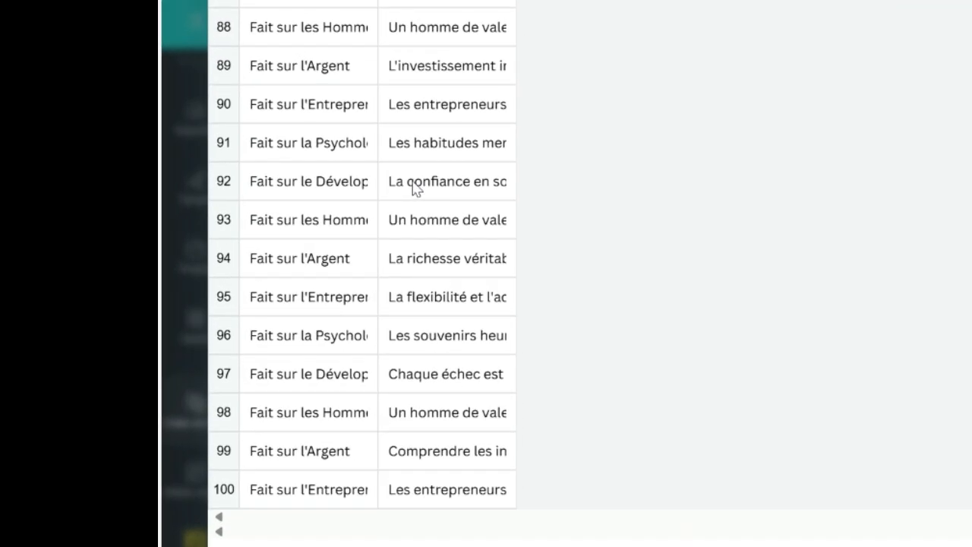
scroll(471, 199, "up", 10)
scroll(921, 177, "up", 2)
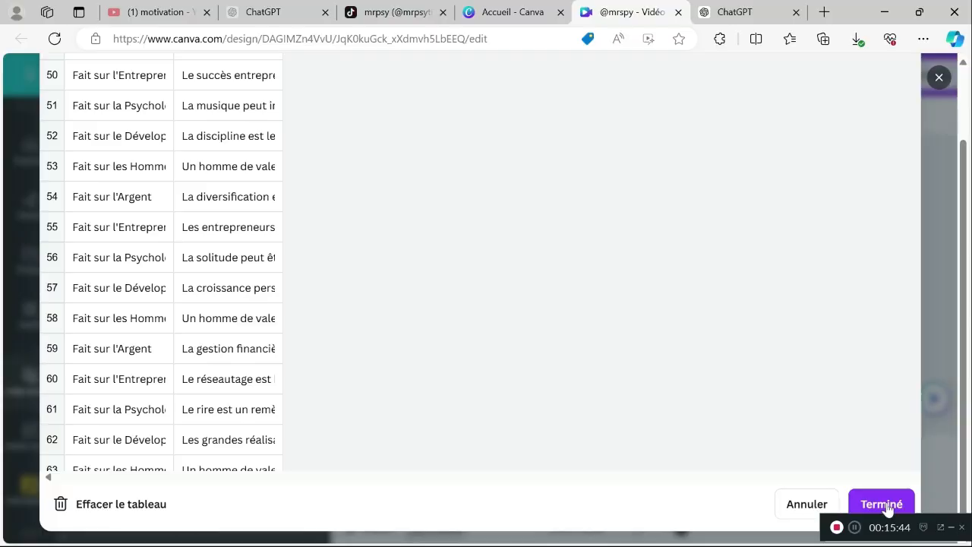
left_click(882, 507)
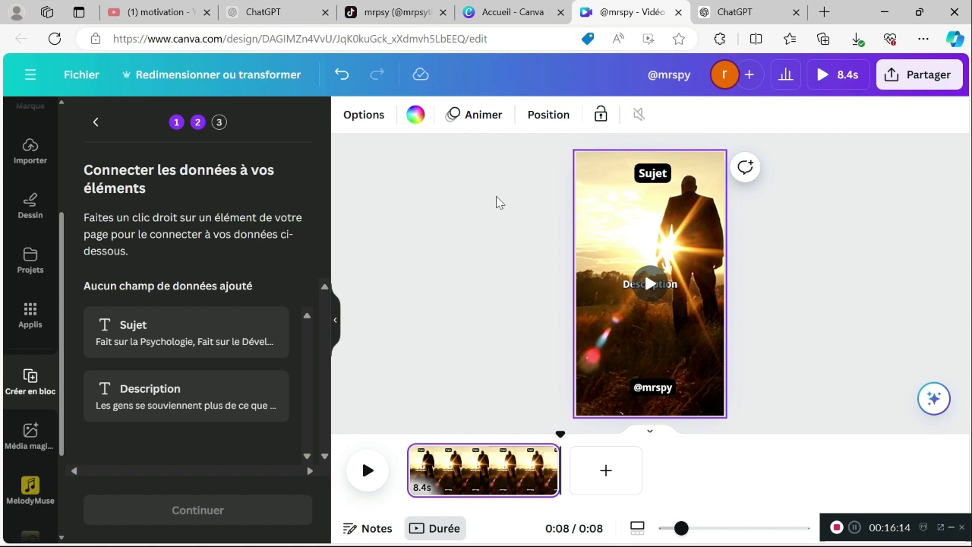
Connect the Sujet text label to the Sujet data field and the Description text to the Description field.
left_click(644, 178)
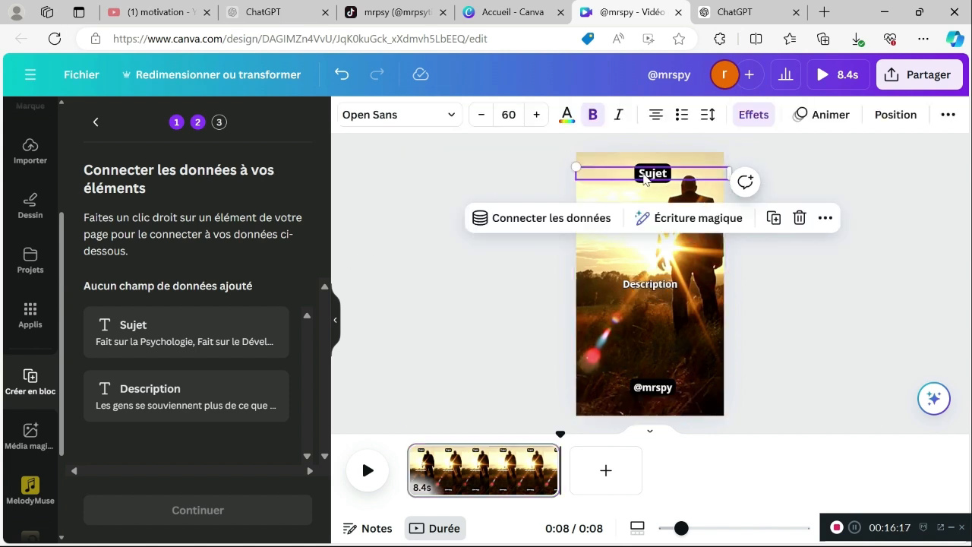
left_click(572, 220)
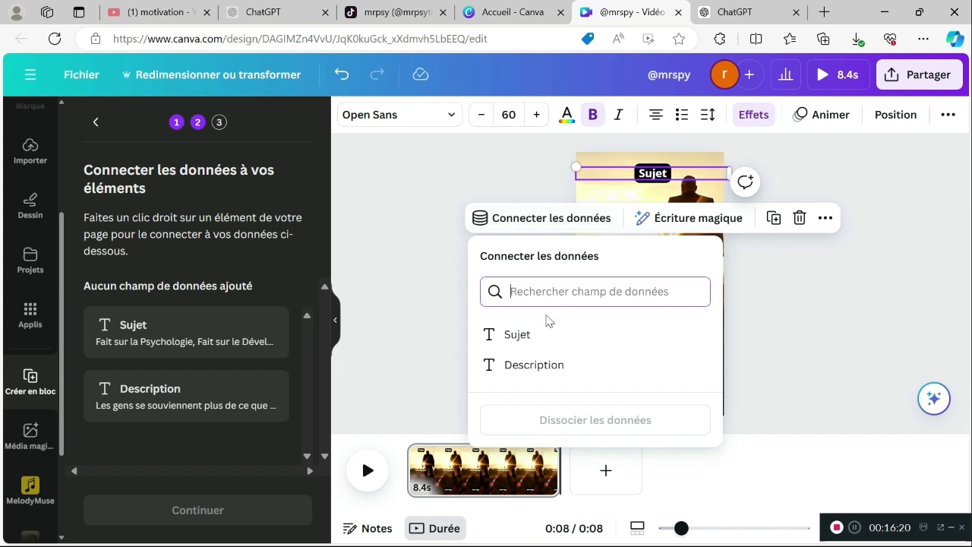
left_click(532, 342)
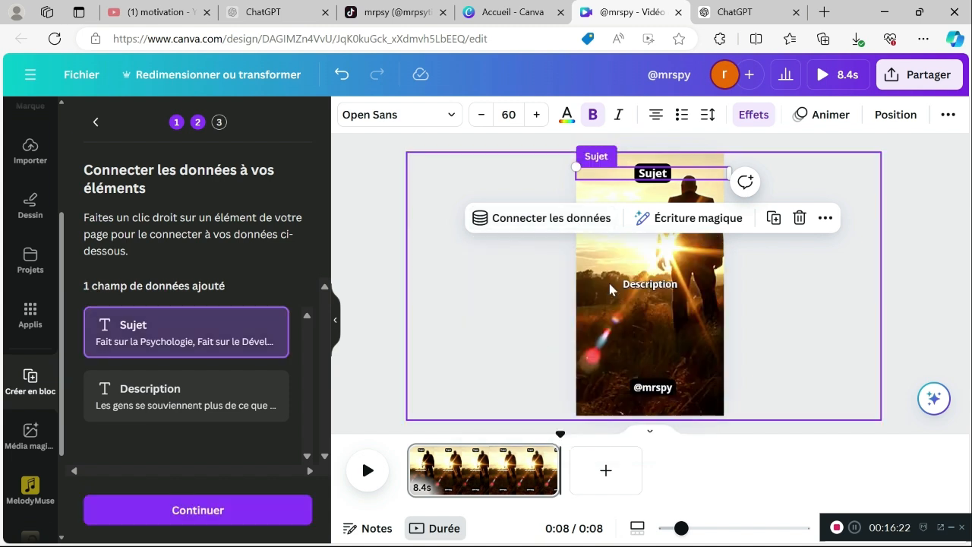
left_click(632, 286)
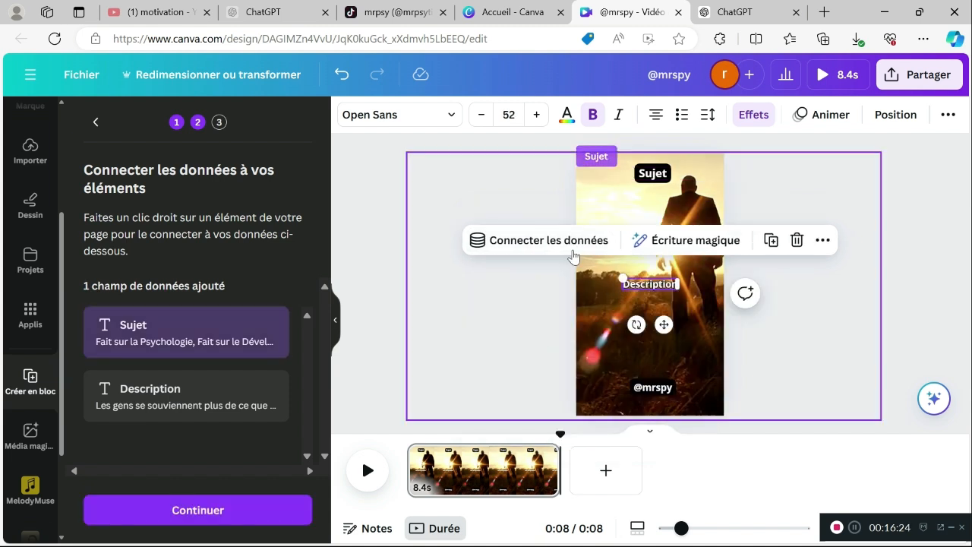
left_click(572, 249)
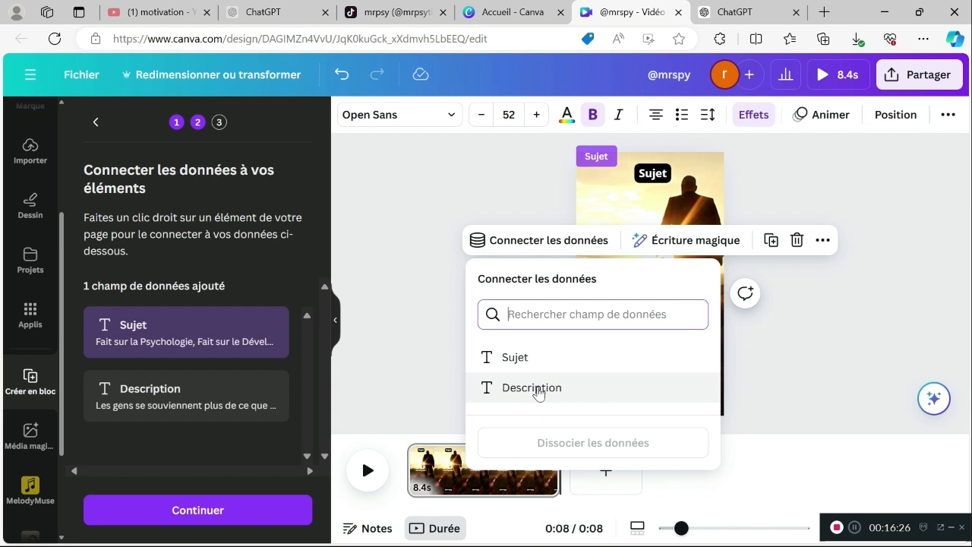
left_click(536, 389)
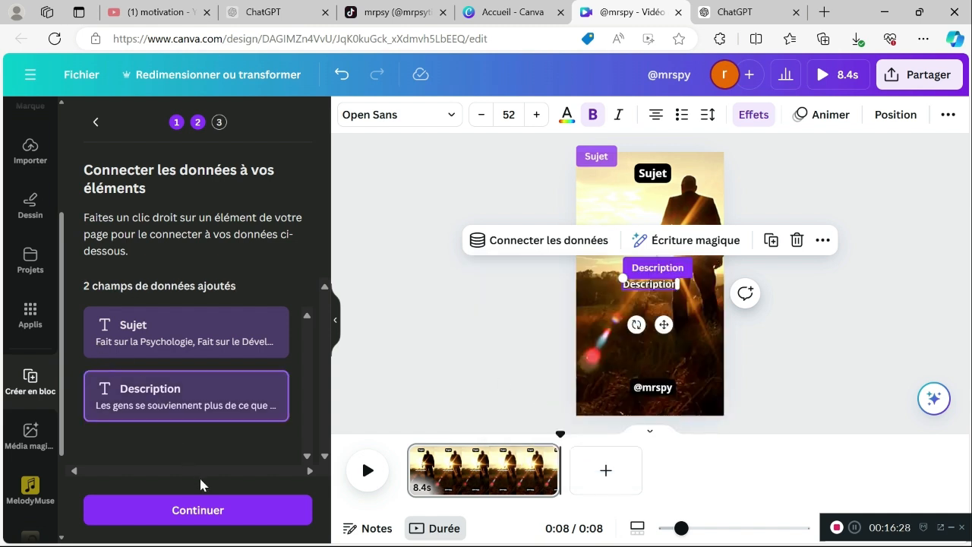
Continue with all data rows selected and generate the 100 designs.
left_click(225, 508)
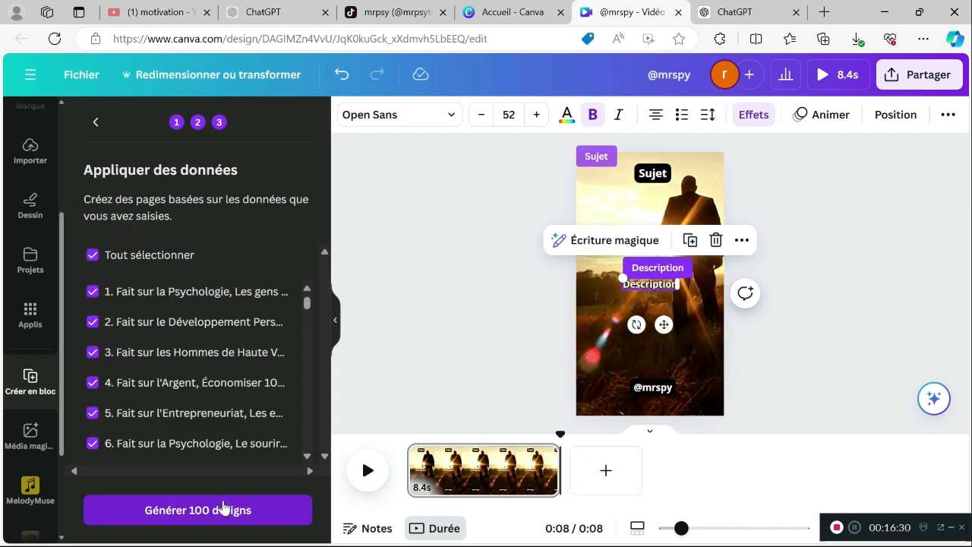
scroll(226, 388, "down", 3)
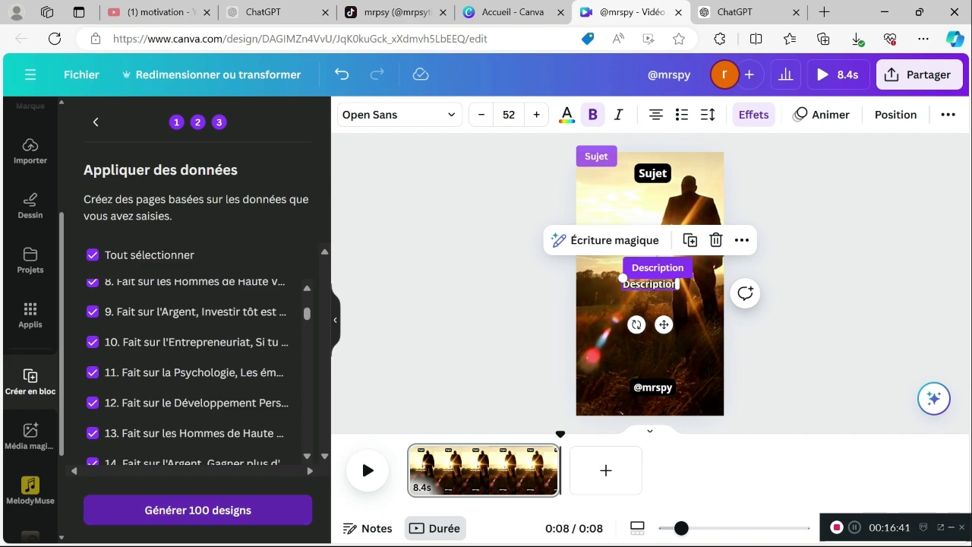
left_click(197, 510)
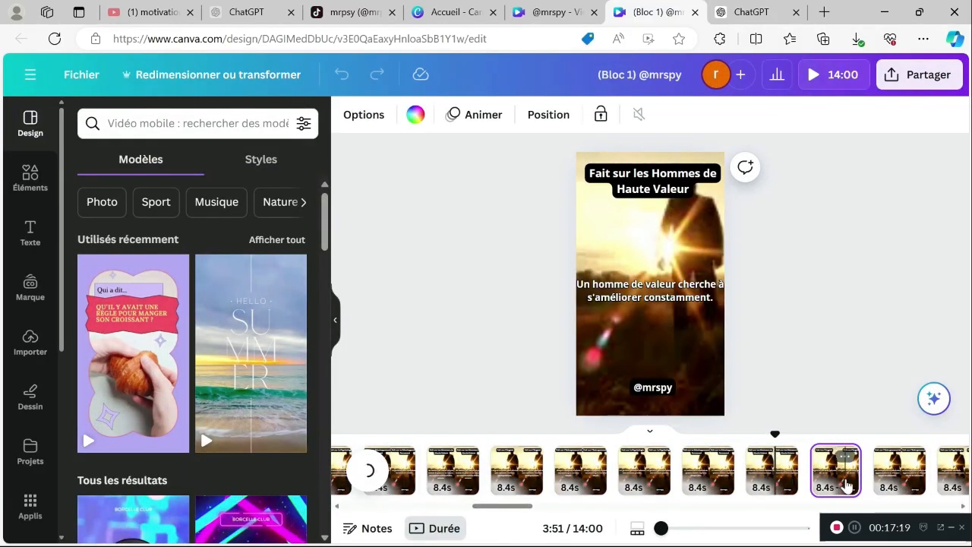
Examine several of the generated pages to check their subject and description texts.
left_click(847, 485)
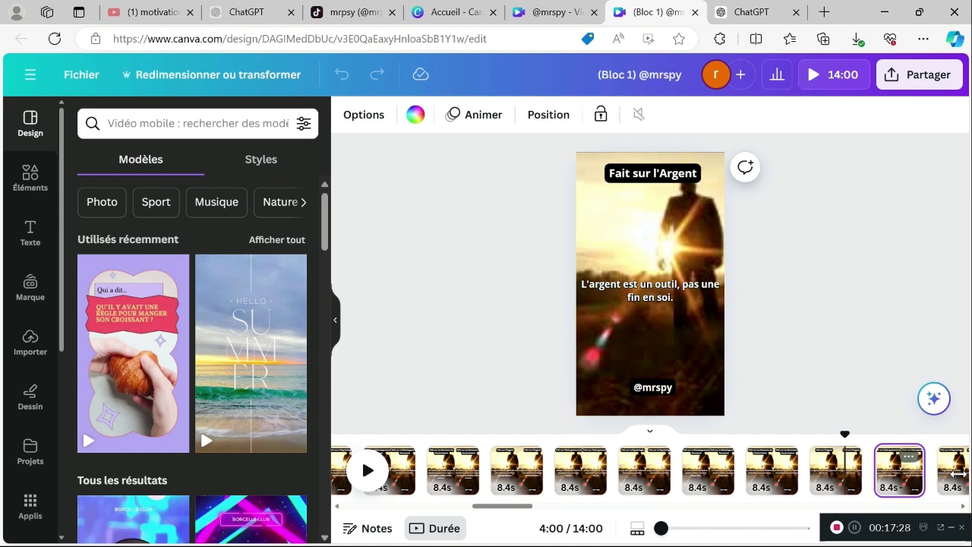
left_click(956, 474)
scroll(884, 481, "right", 5)
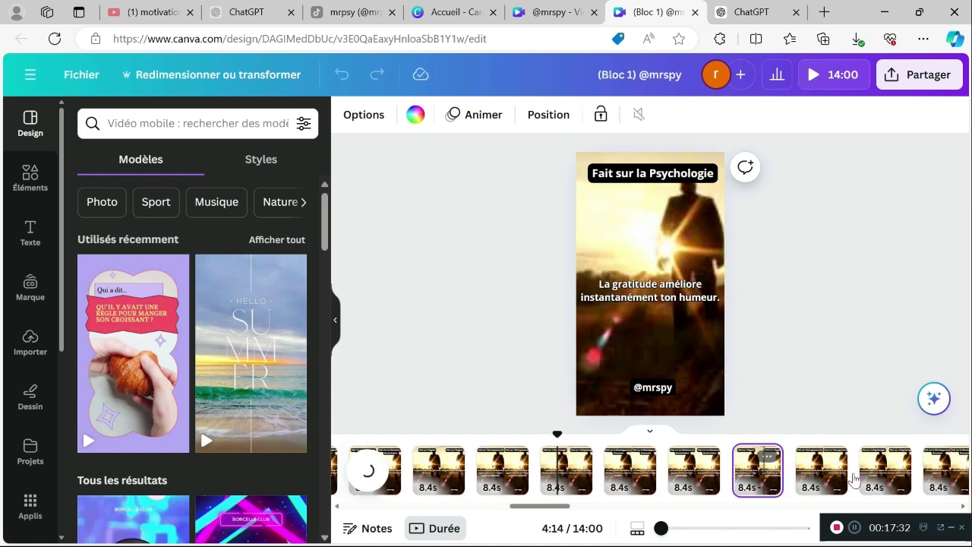
left_click(764, 477)
left_click(809, 480)
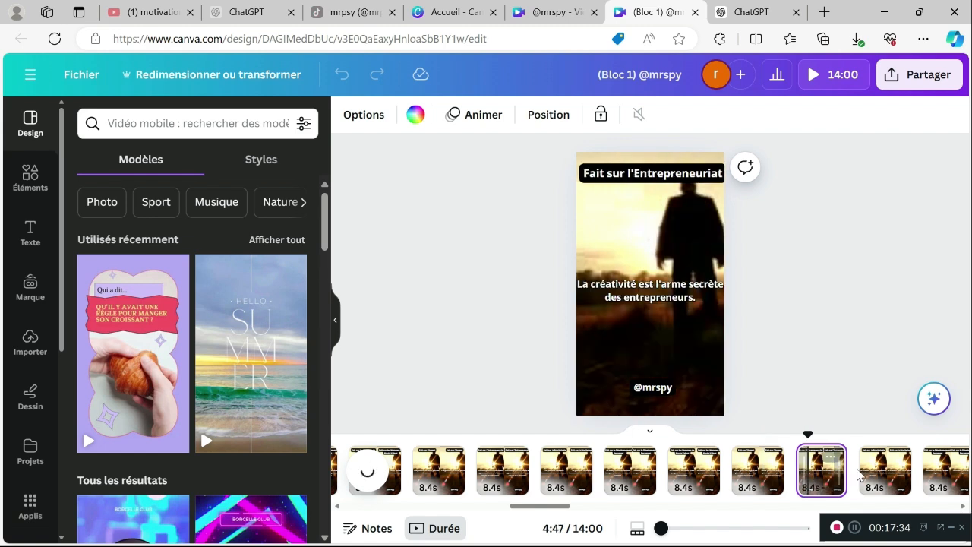
Download all 100 pages of the design as MP4 video, with each page saved in a separate file.
left_click(884, 473)
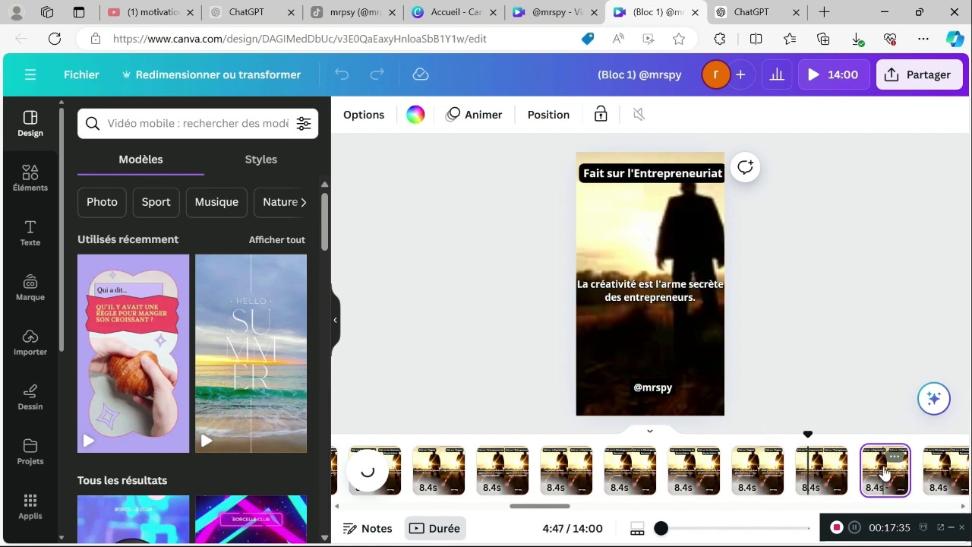
left_click(912, 80)
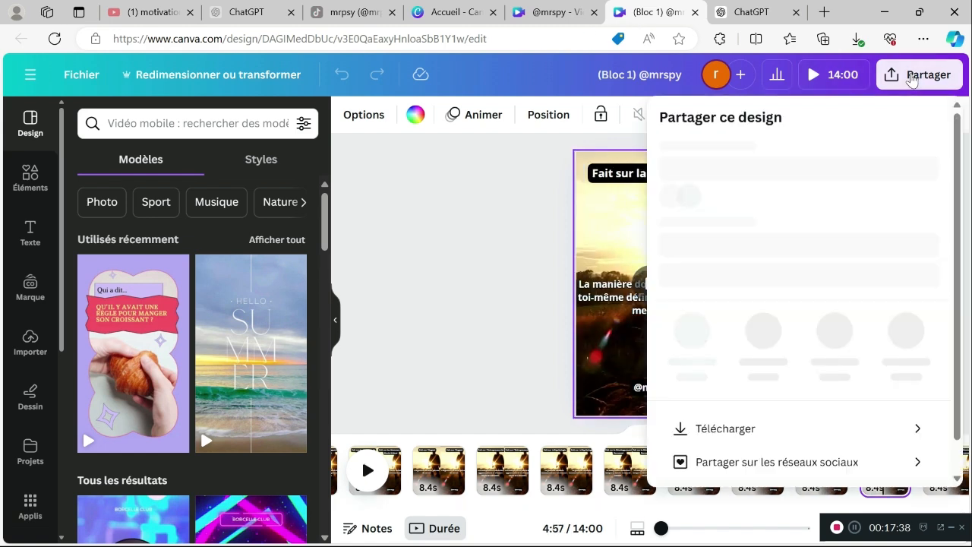
scroll(824, 211, "down", 2)
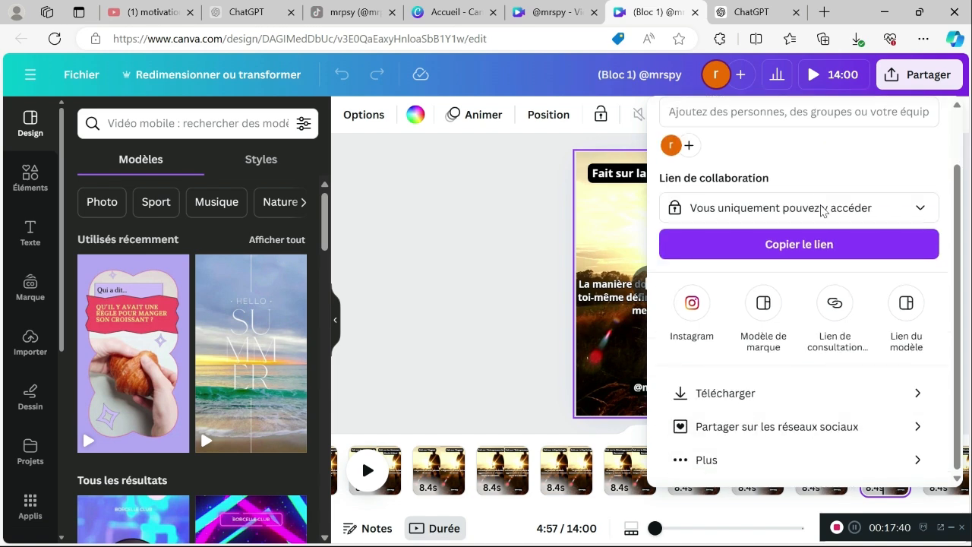
left_click(755, 393)
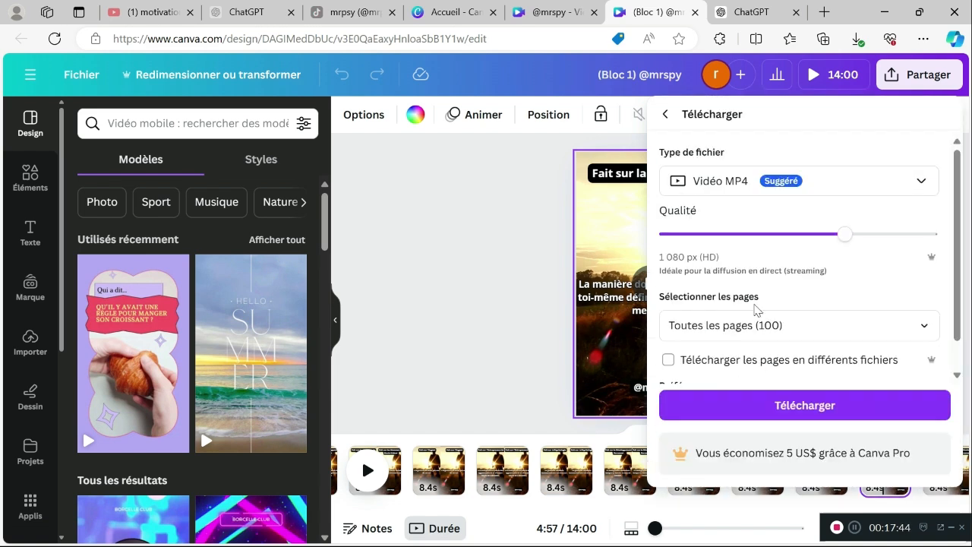
scroll(756, 308, "down", 1)
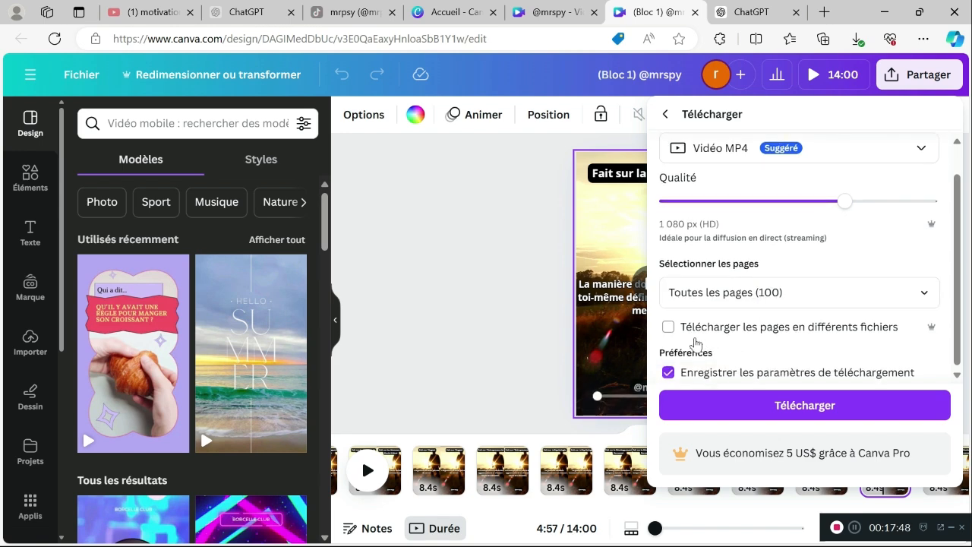
left_click(669, 327)
left_click(778, 414)
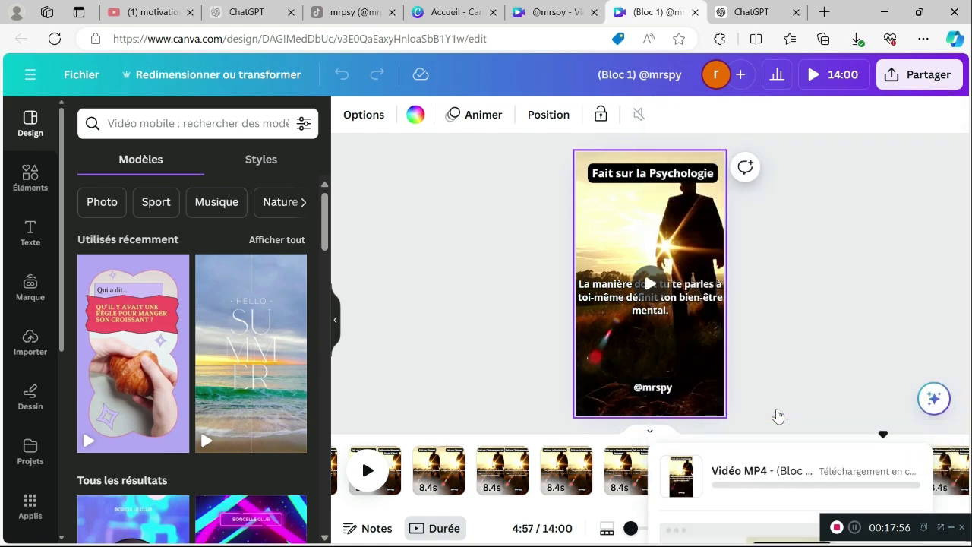